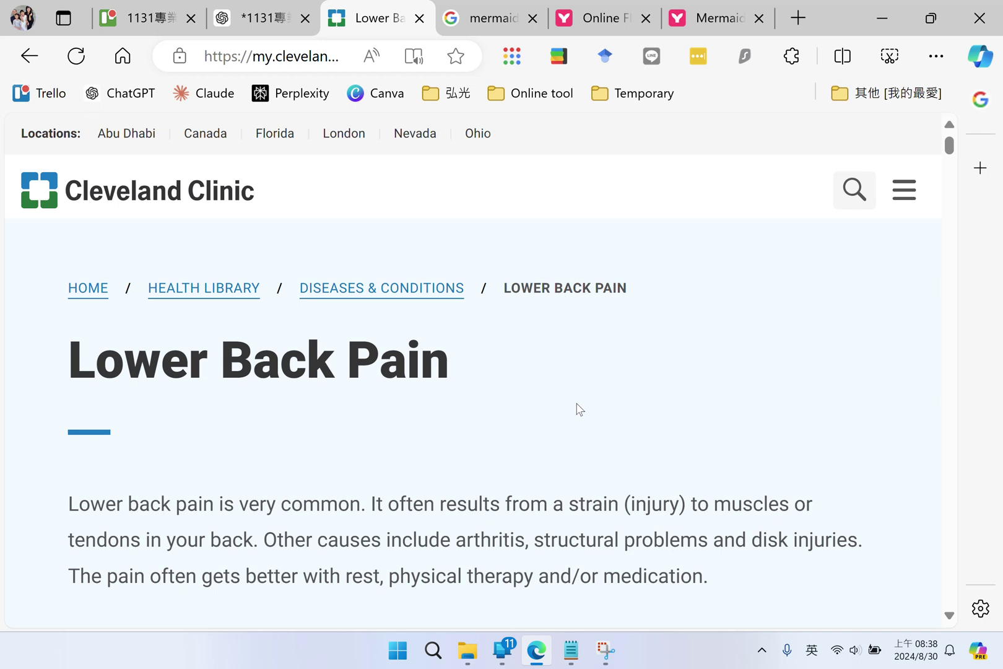
Scroll through the Lower Back Pain article and select all of its text
scroll(579, 409, "down", 1)
scroll(579, 409, "down", 15)
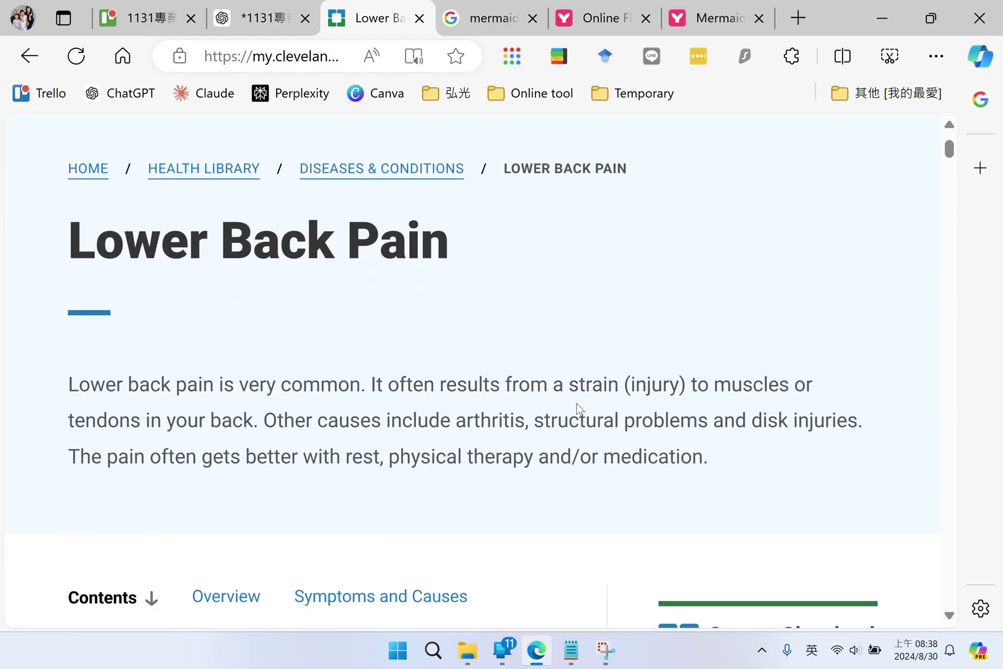
scroll(579, 409, "down", 15)
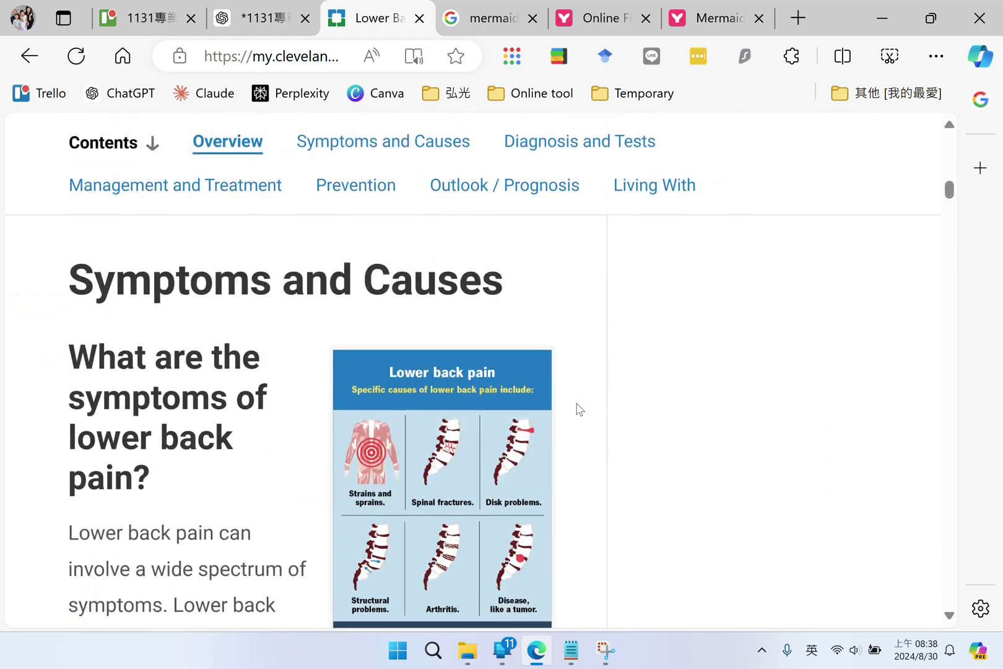
scroll(578, 409, "down", 15)
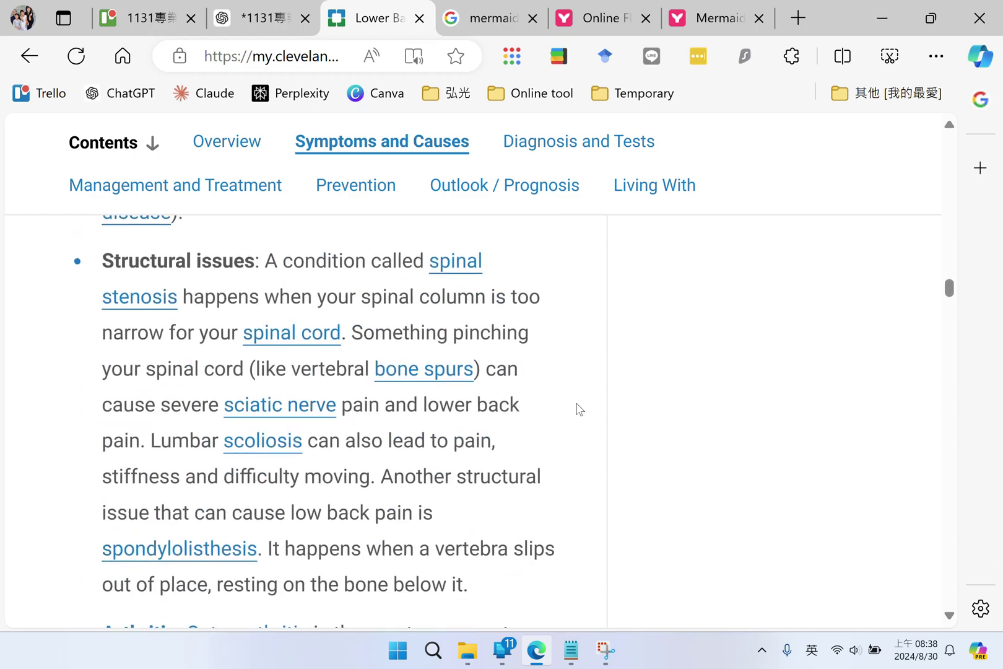
scroll(579, 409, "down", 8)
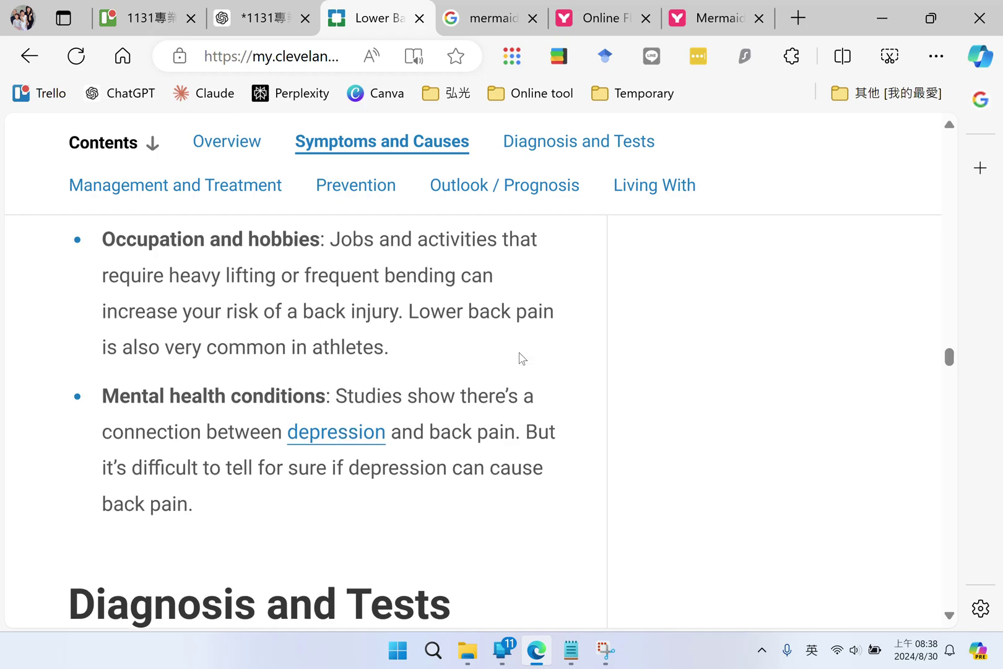
scroll(519, 352, "up", 5)
scroll(519, 356, "up", 10)
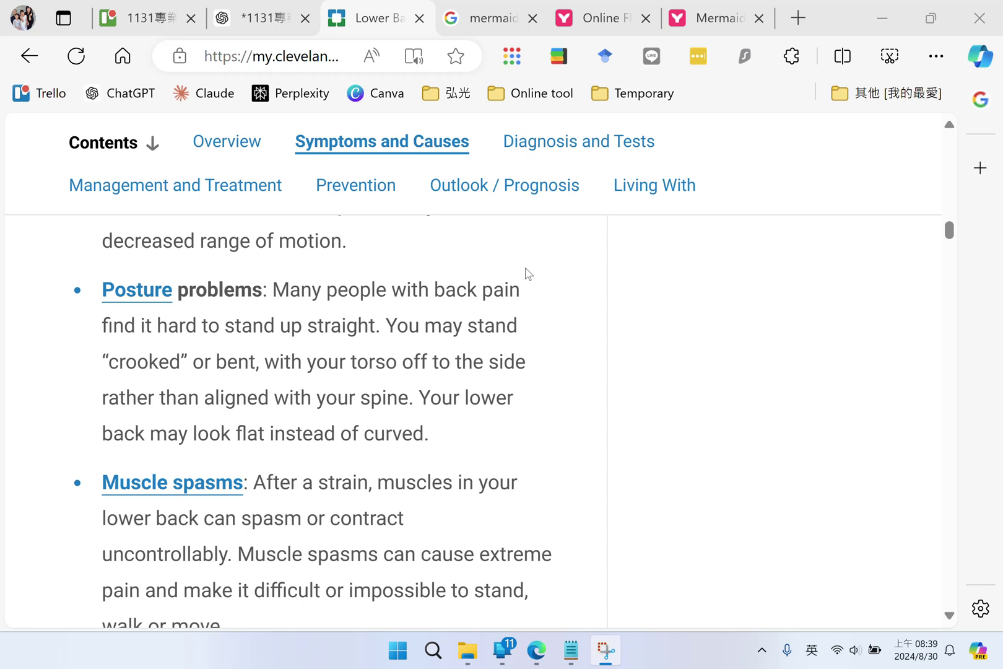
key("alt+Tab")
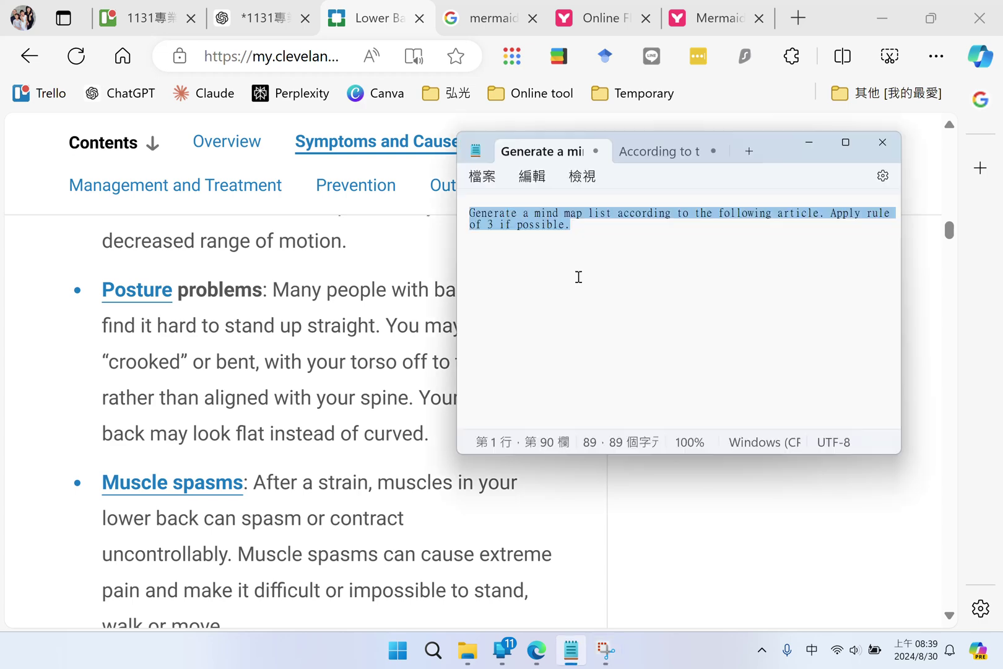
left_click(577, 278)
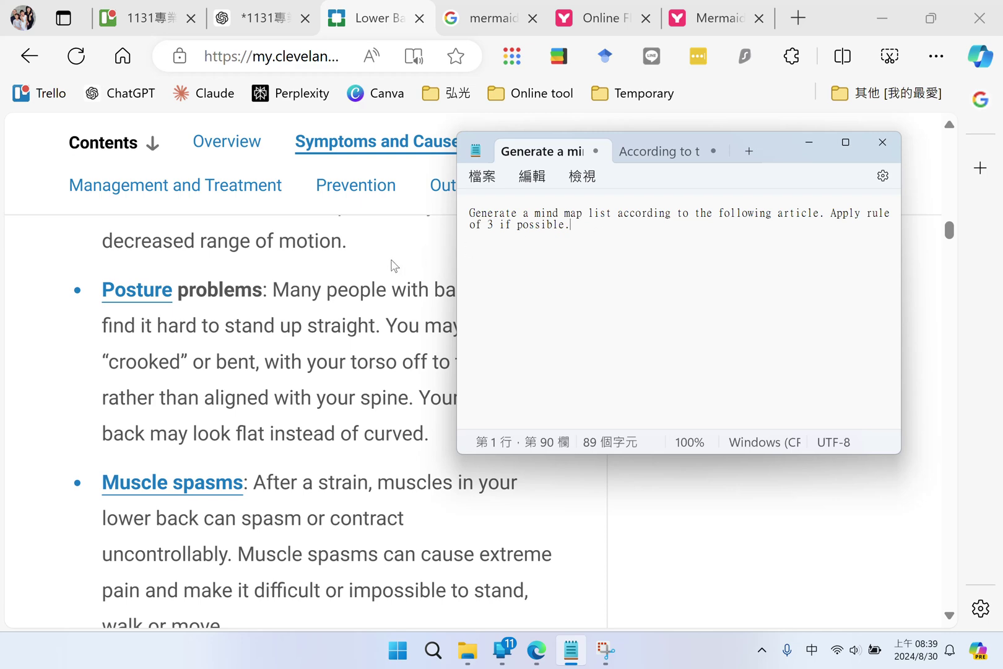
left_click(392, 265)
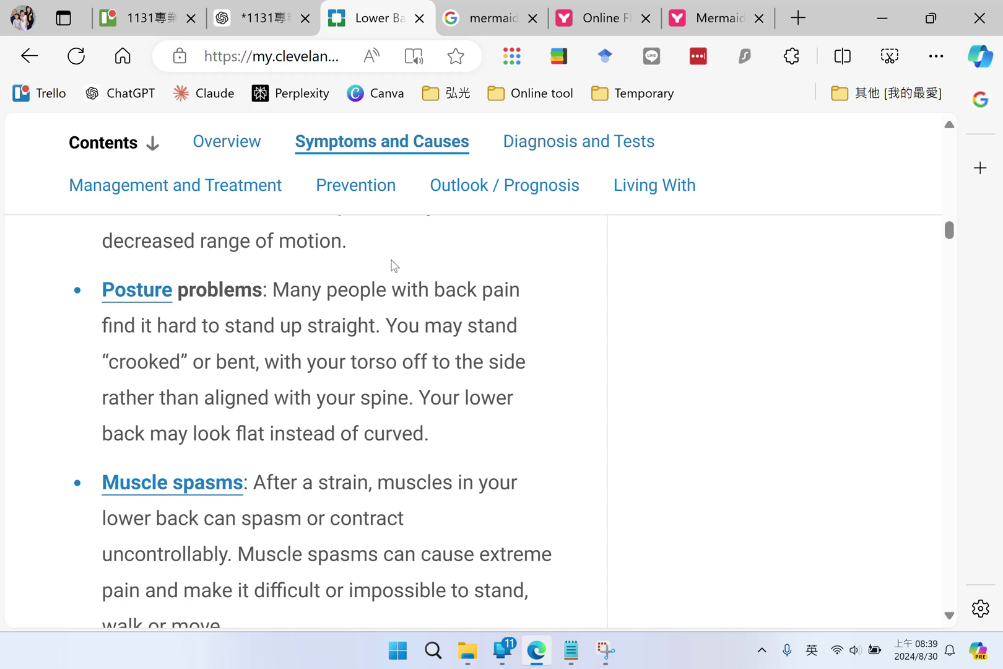
key("ctrl+a")
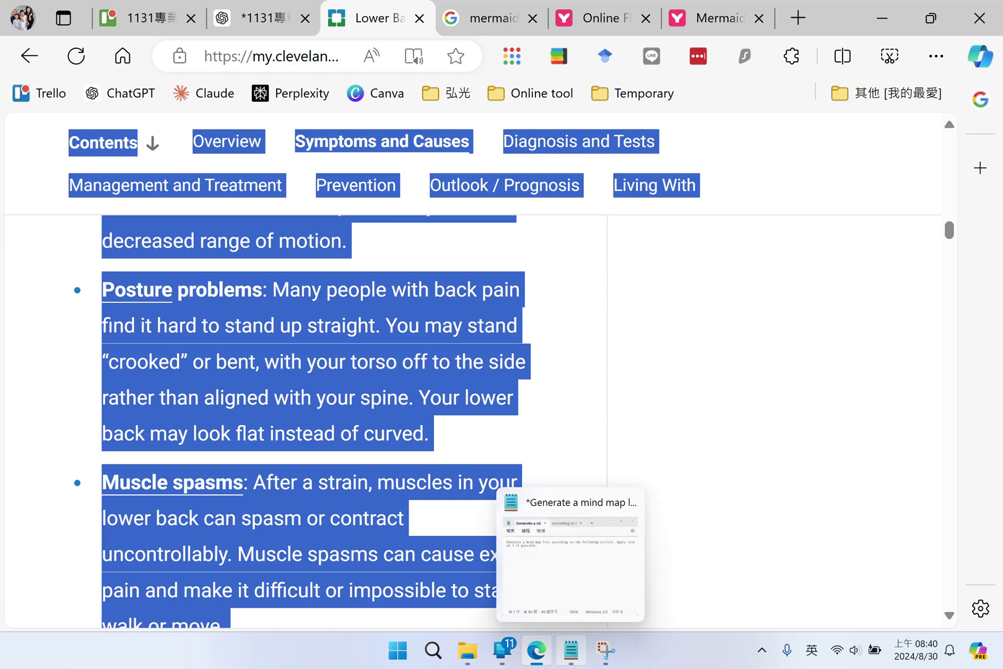
Paste the article into the note under a new '## Article' heading
left_click(571, 650)
key("Return")
key("Return")
type("## Article")
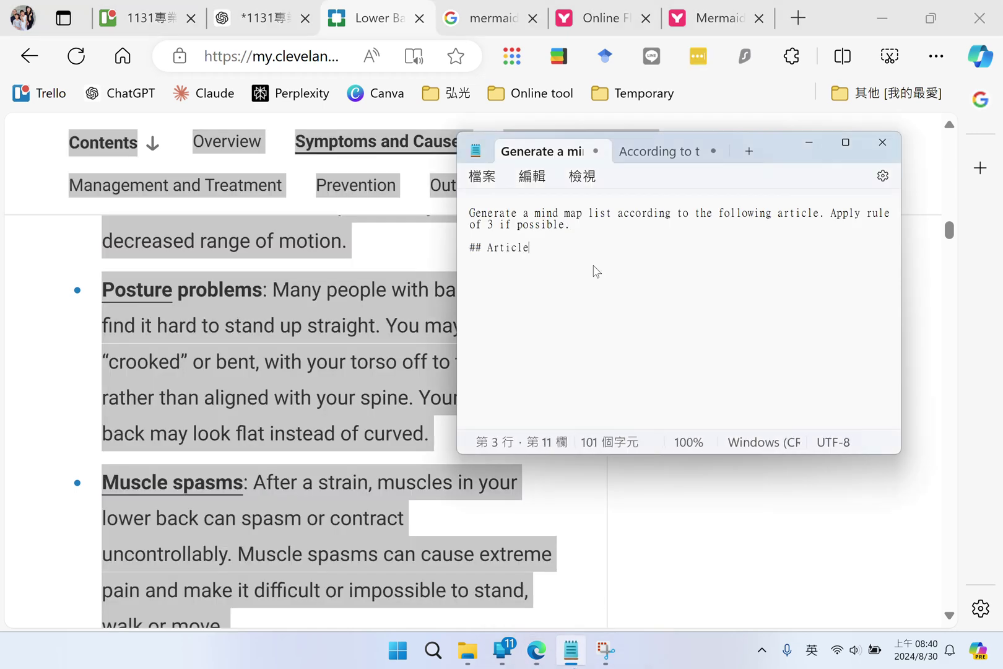
key("Return")
key("ctrl+v")
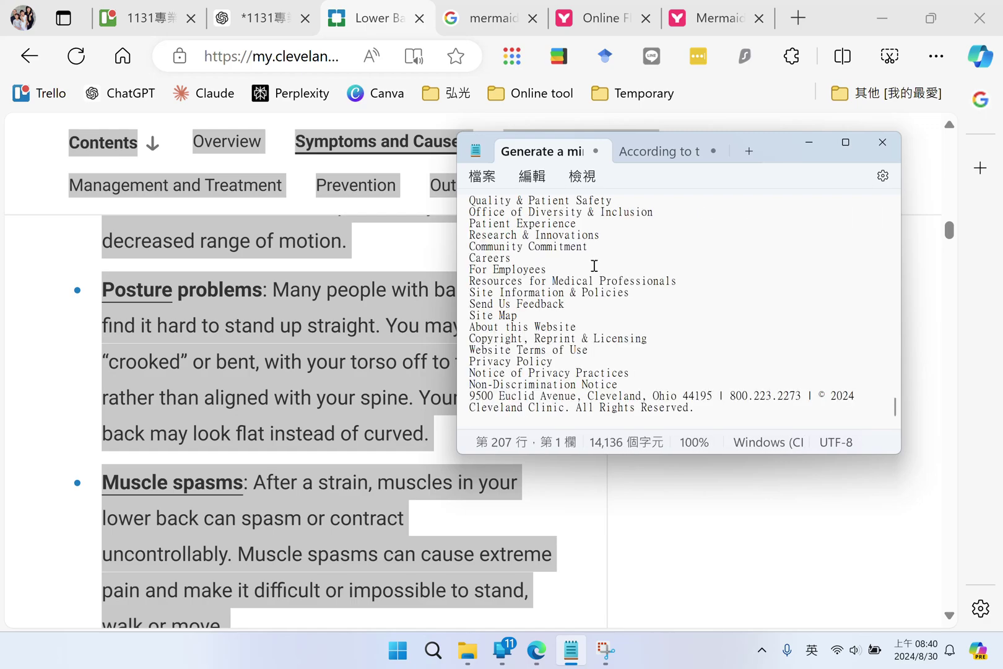
Select and copy the entire note, prompt plus article
scroll(594, 265, "up", 20)
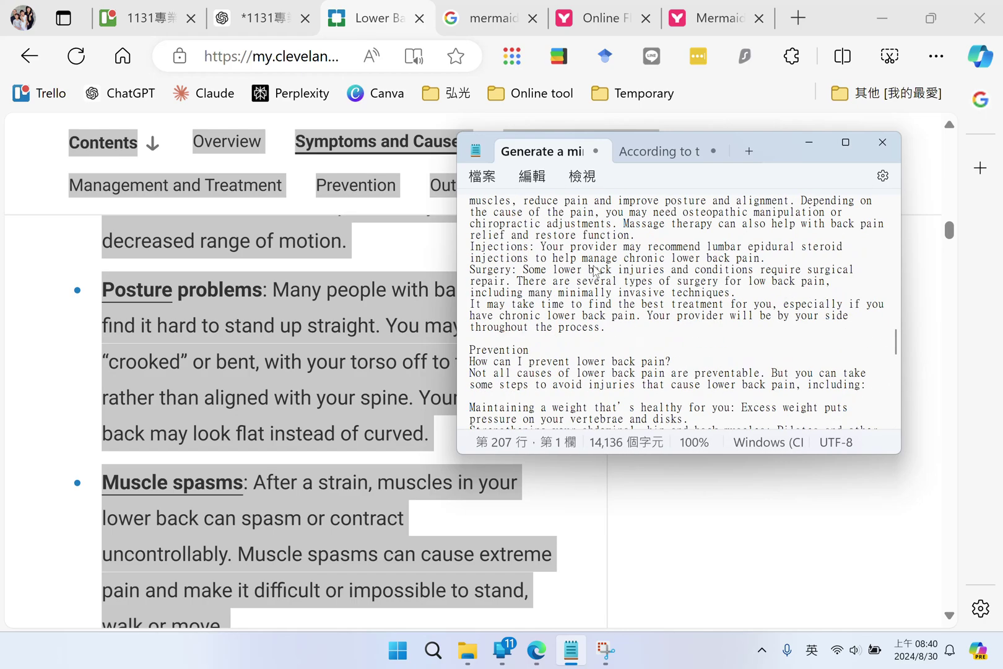
scroll(594, 269, "up", 15)
left_click(592, 315)
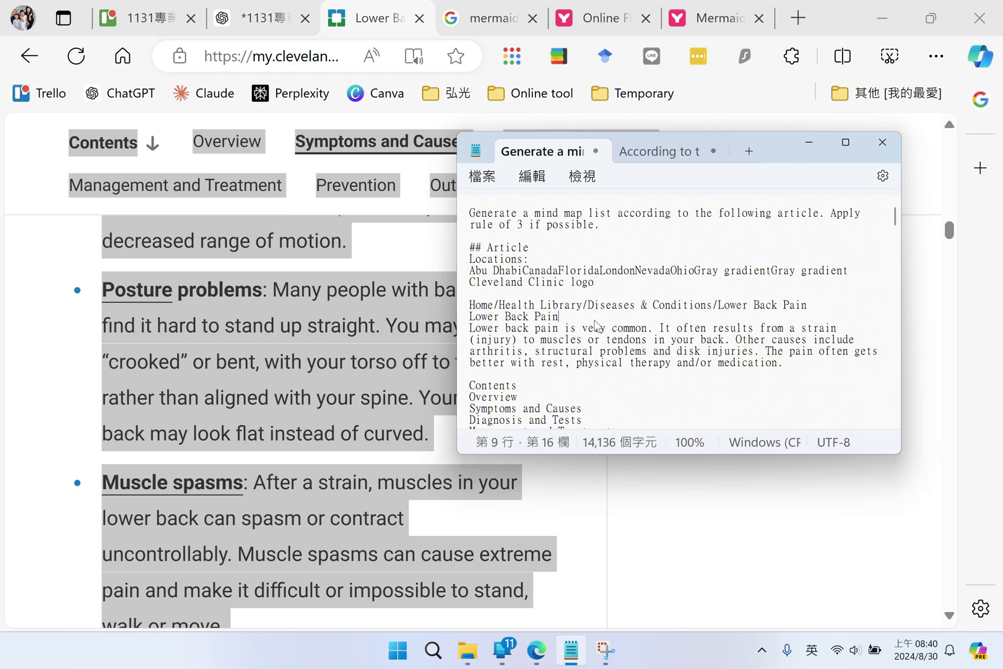
key("ctrl+shift+End")
key("ctrl+a")
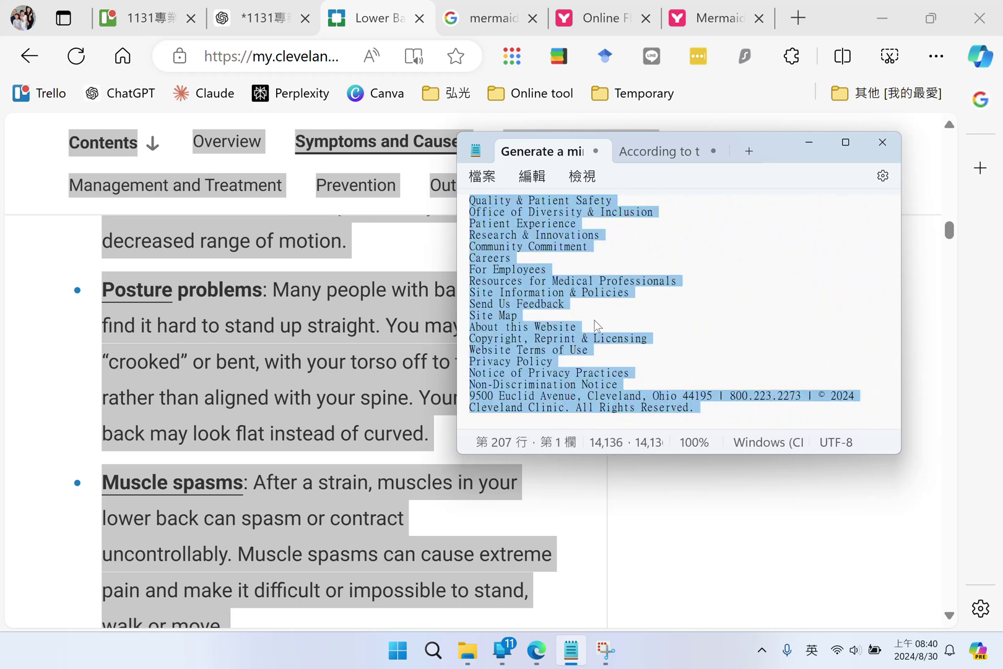
Send the prompt and article to ChatGPT and review its seven-part mind map outline
left_click(258, 13)
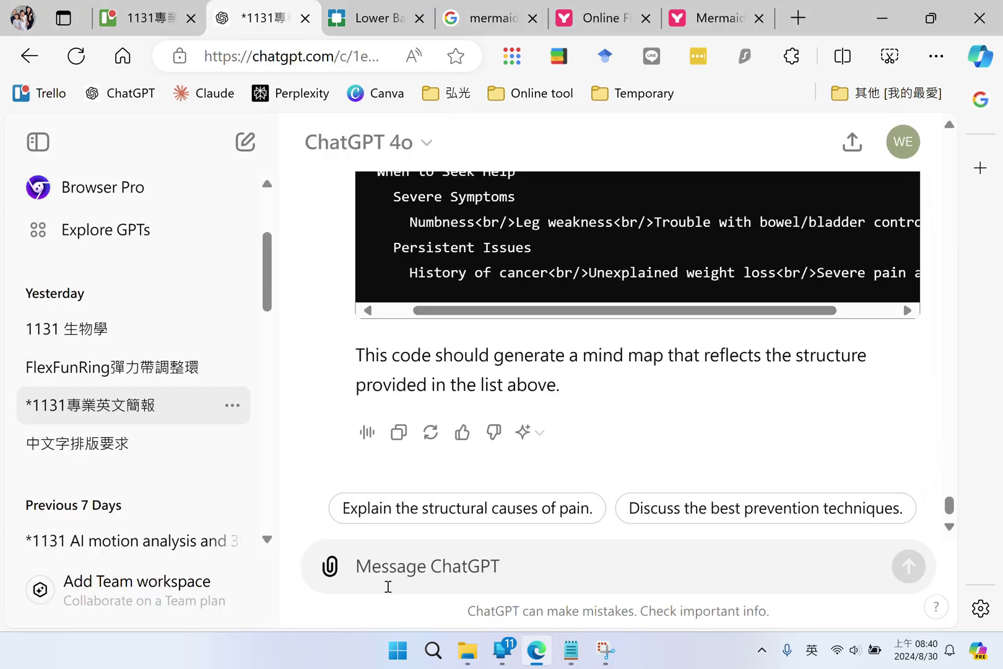
key("ctrl+v")
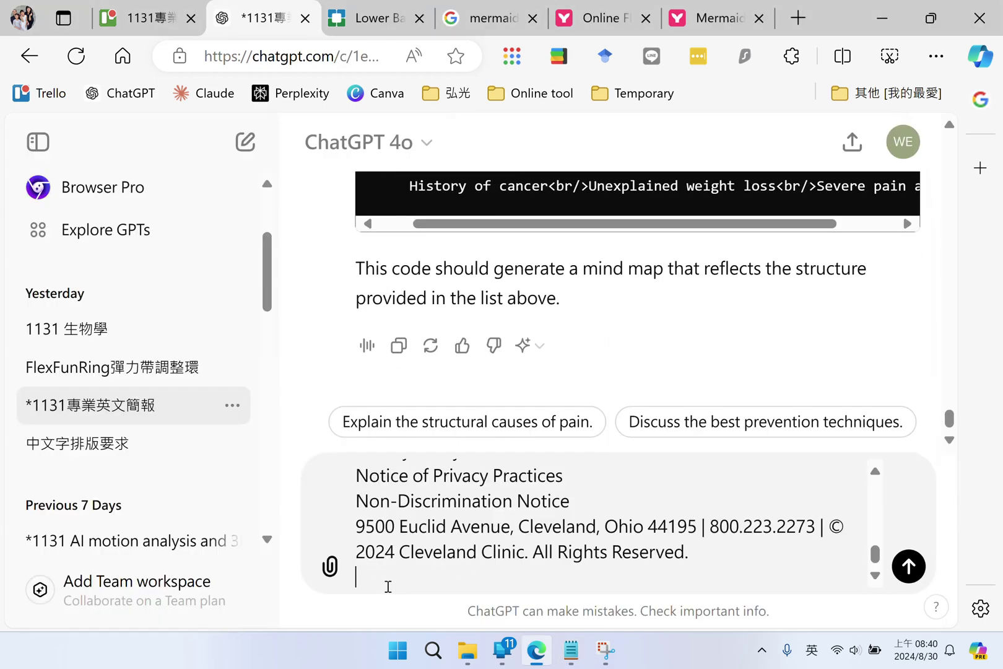
scroll(570, 550, "up", 5)
key("Return")
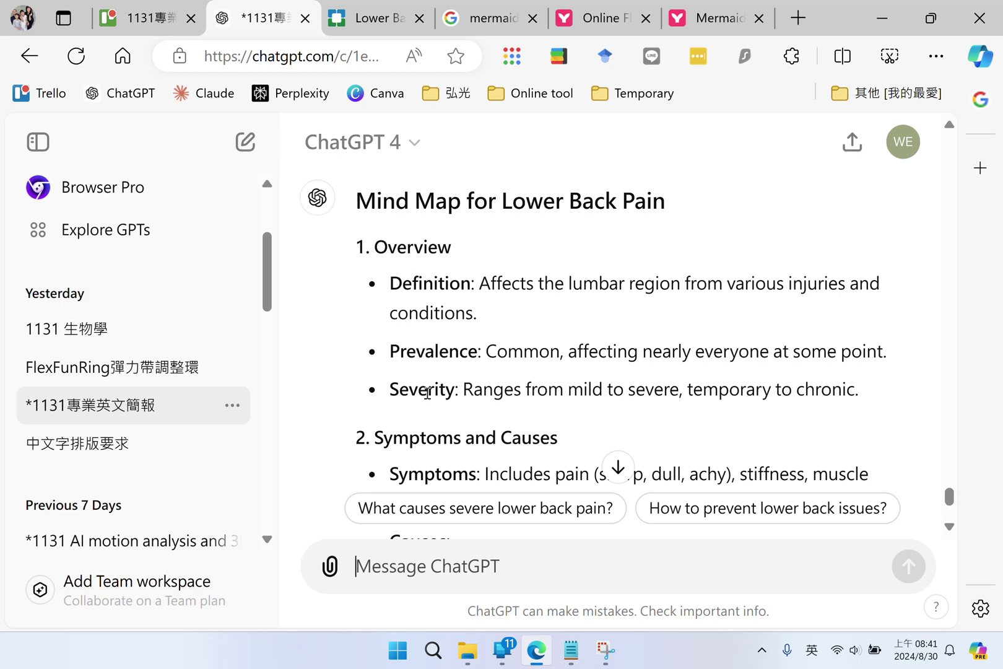
scroll(427, 397, "down", 10)
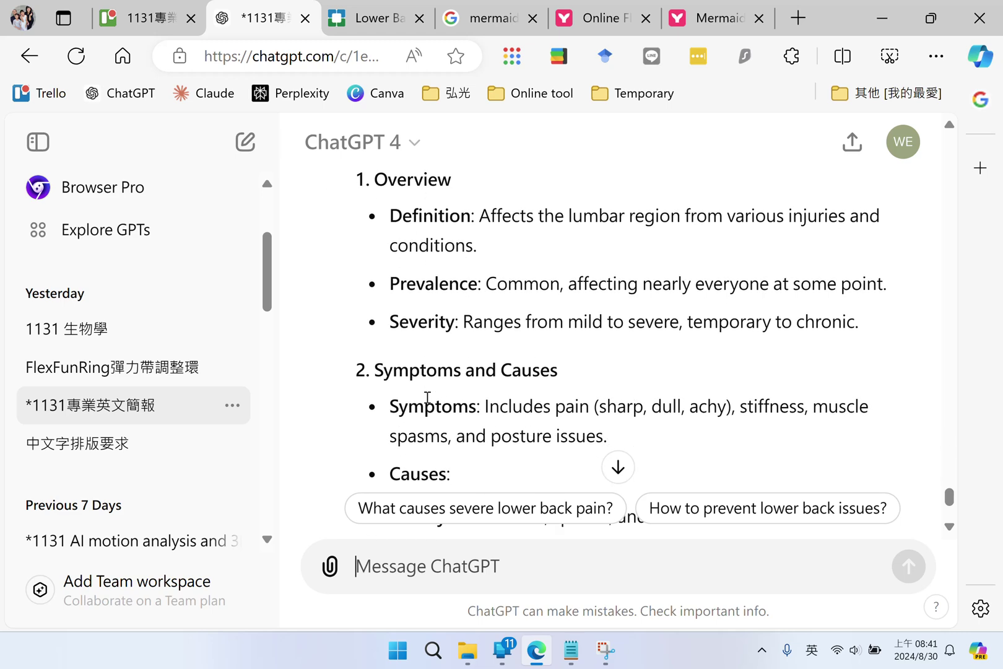
scroll(429, 401, "down", 6)
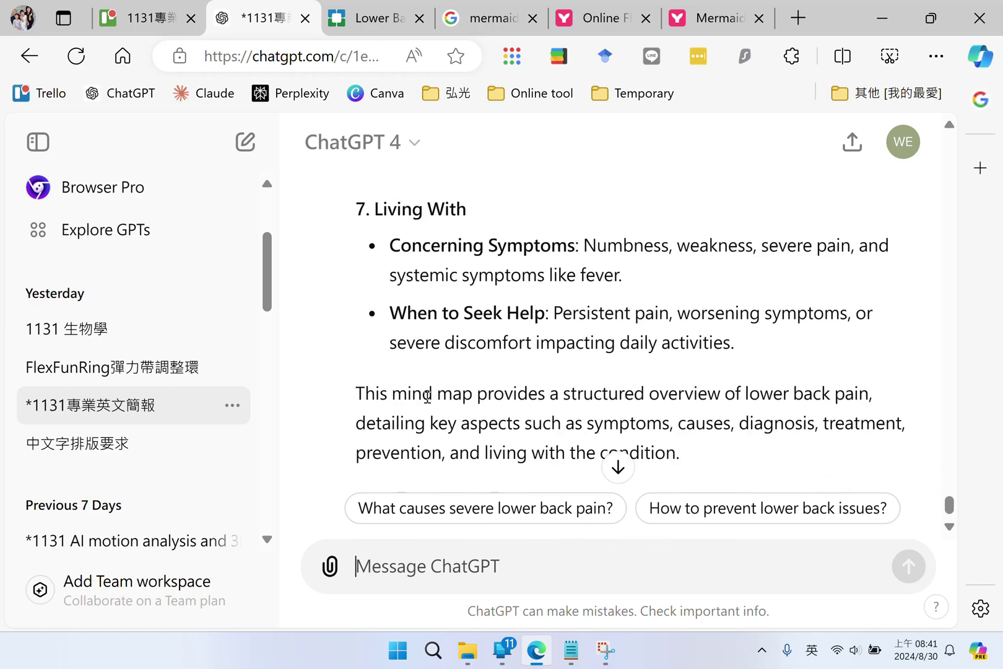
scroll(427, 397, "up", 2)
scroll(427, 397, "up", 8)
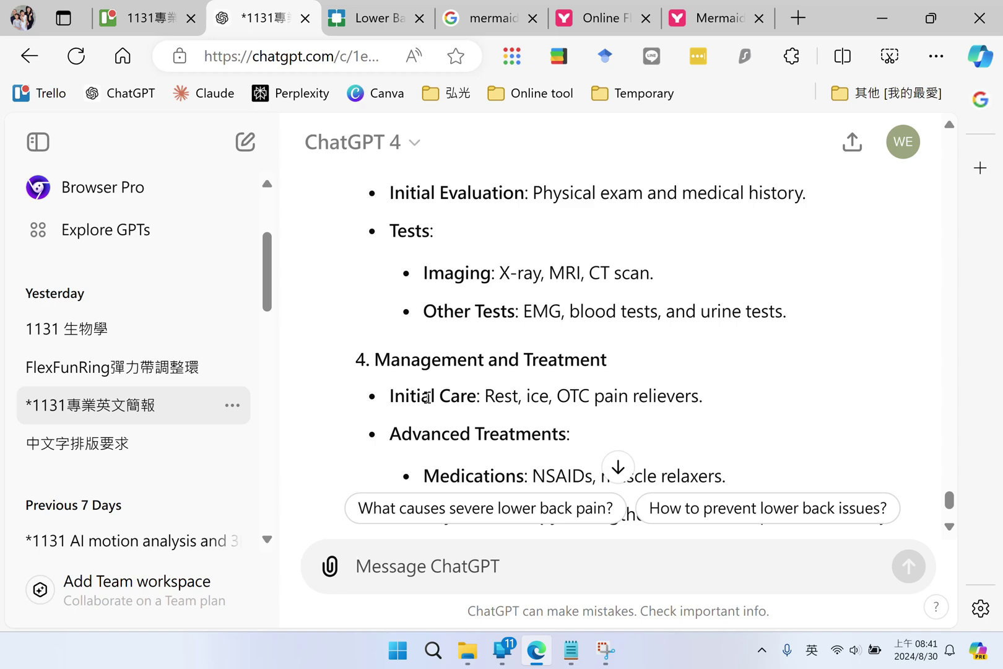
left_click(489, 17)
Shorten the Google query to 'mermaid' and open the Mermaid homepage
left_click_drag(263, 168, 351, 170)
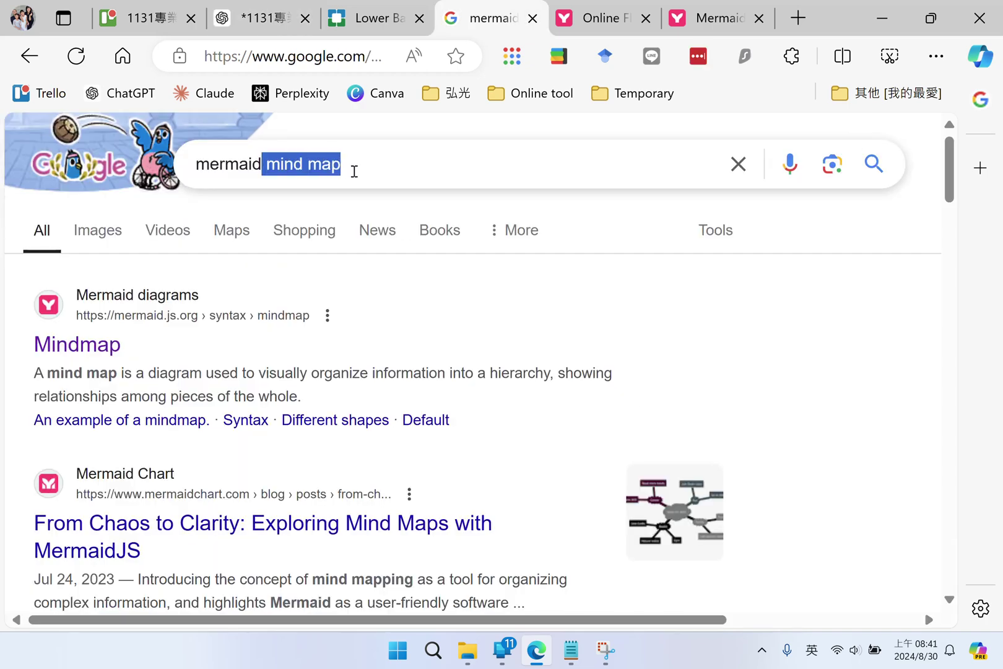
key("BackSpace")
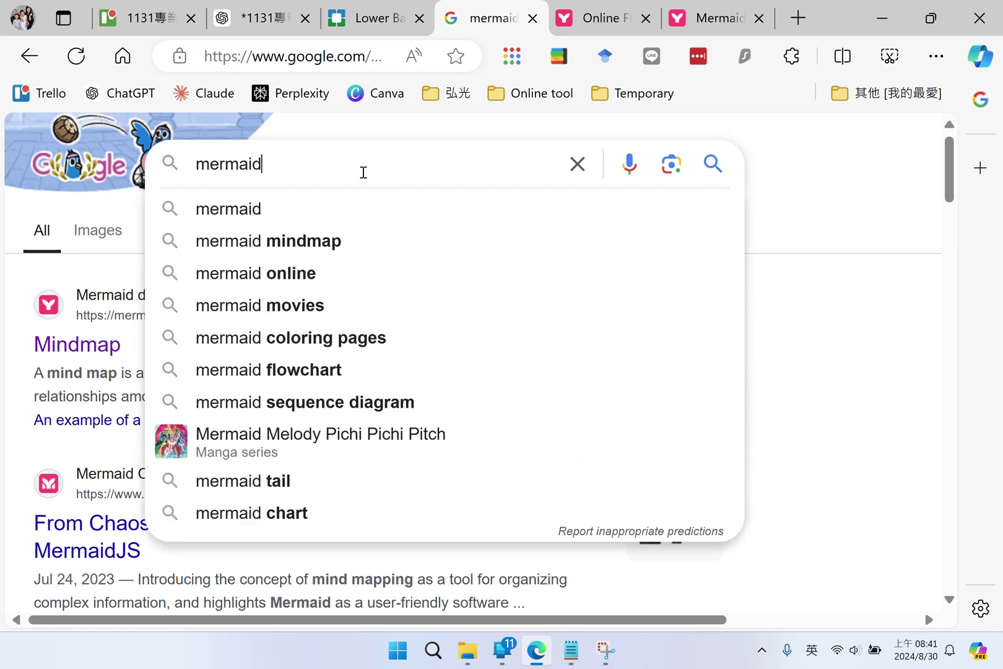
key("Return")
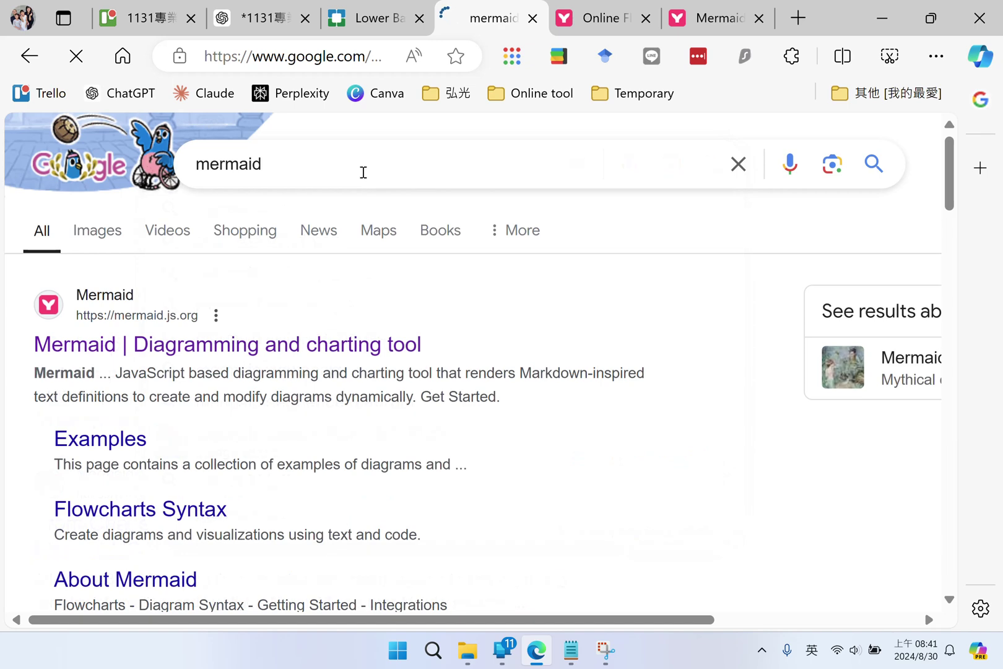
left_click(216, 356)
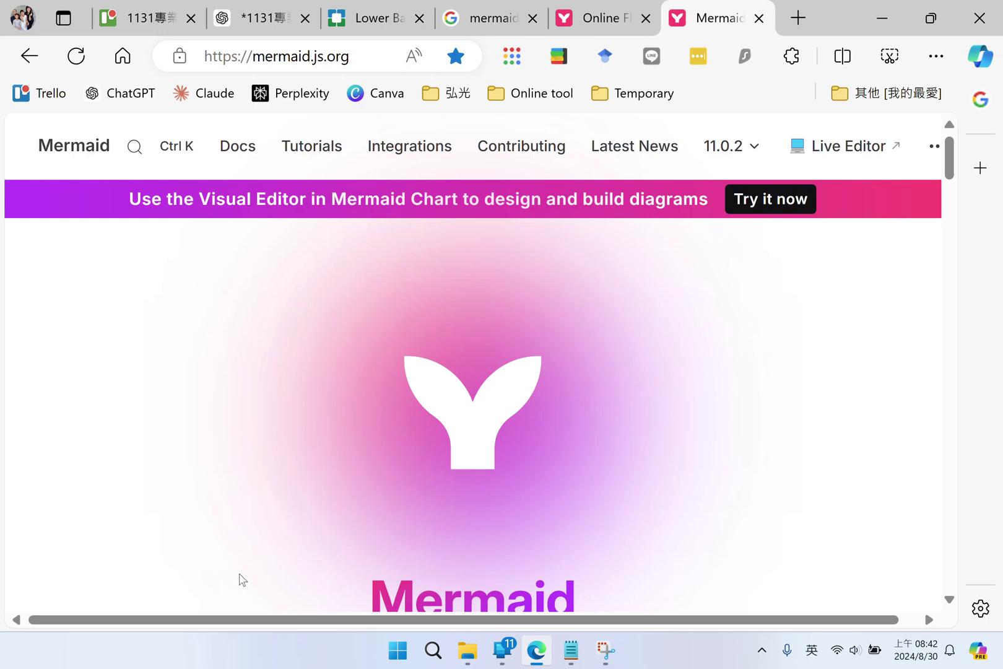
After checking the Notepad prompt, search Google for 'mermaid mind map'
key("alt+Tab")
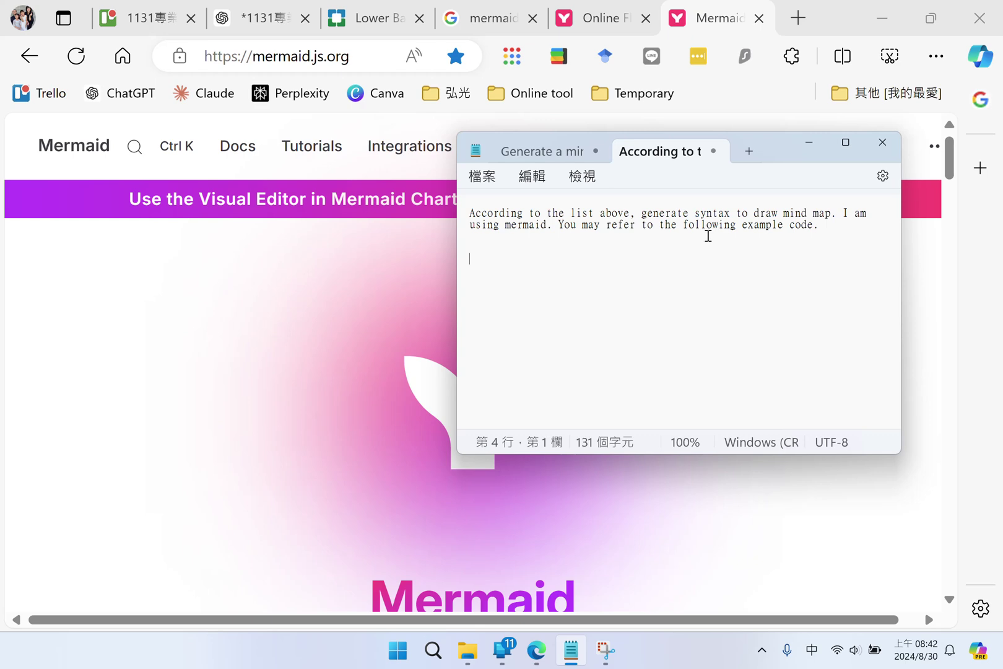
key("ctrl+Tab")
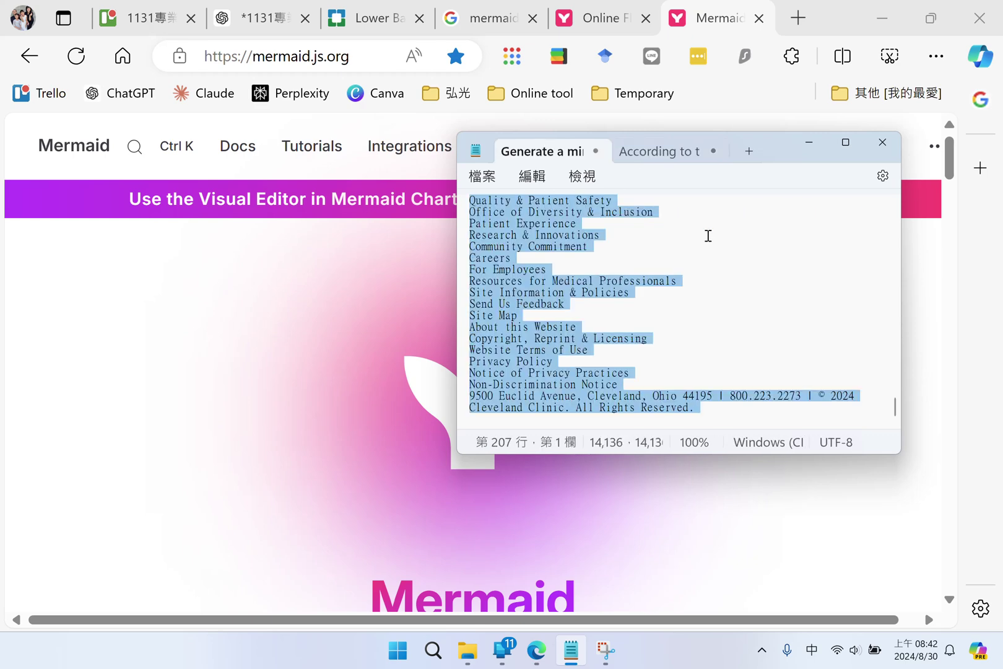
key("ctrl+Tab")
left_click(291, 168)
key("ctrl+shift+Tab")
key("ctrl+shift+Tab")
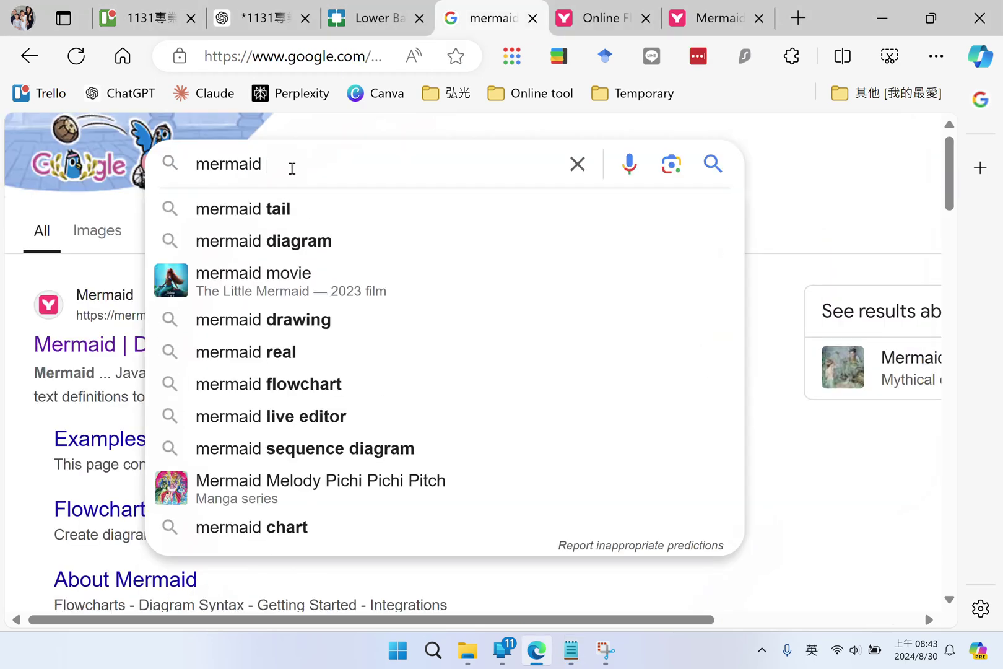
type("mind am")
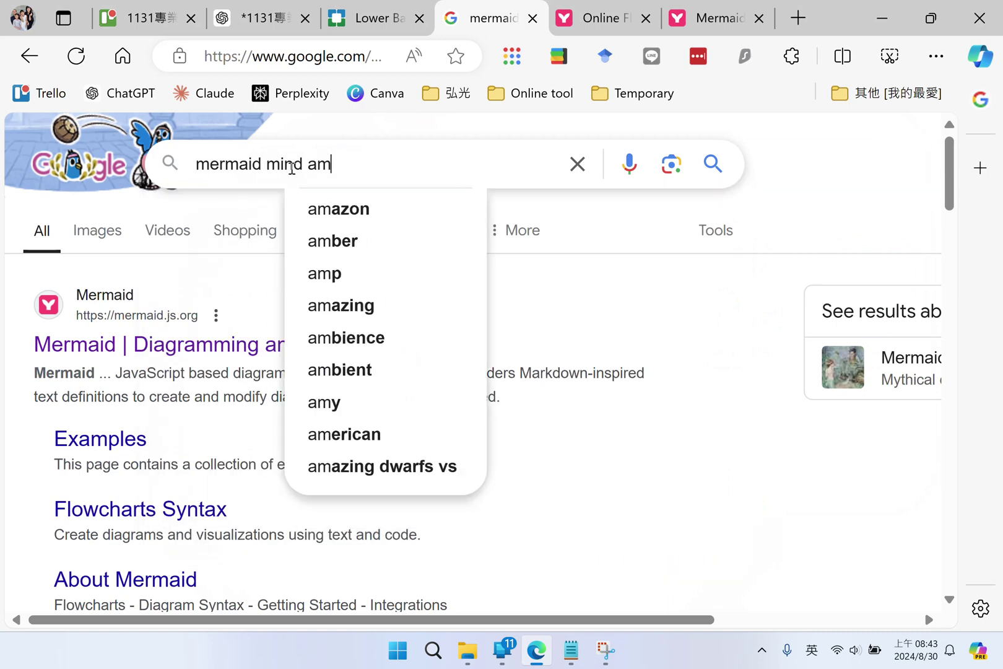
key("BackSpace")
key("BackSpace")
type("map")
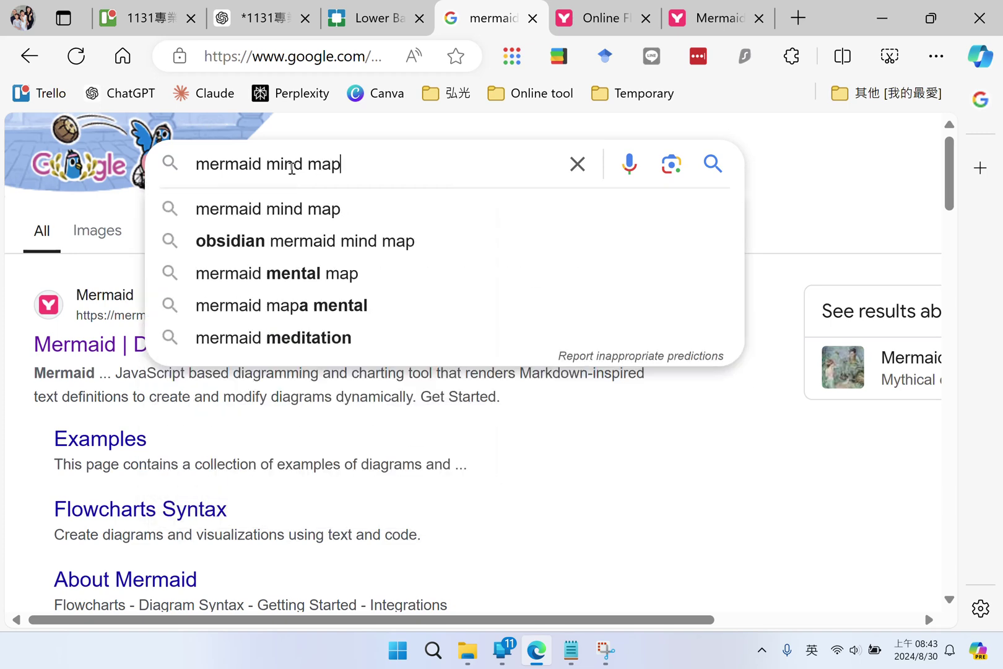
key("Return")
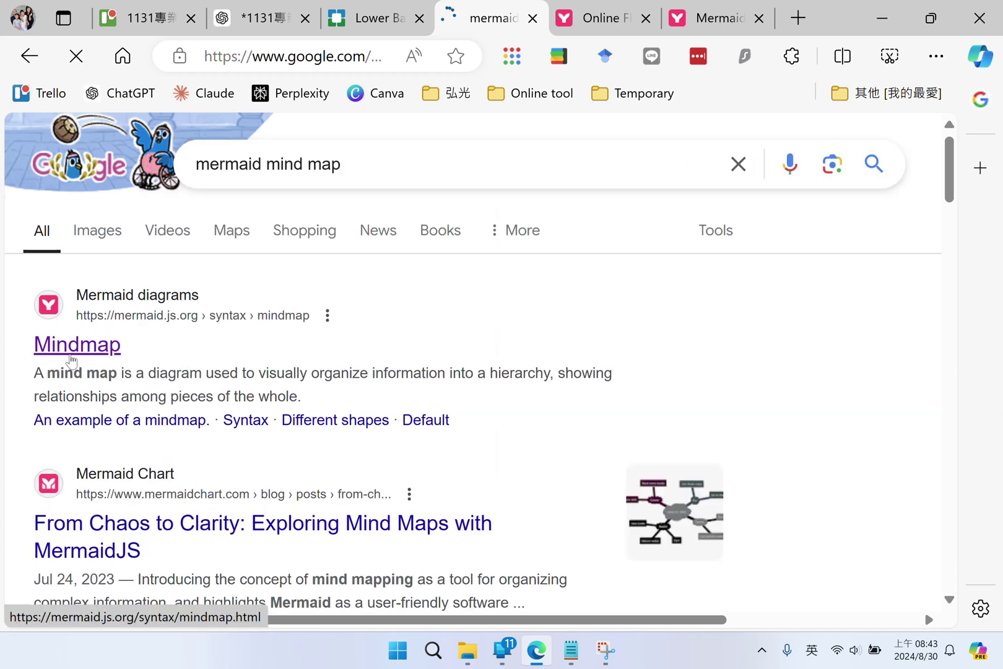
Open Mermaid's Mindmap syntax page and scroll through its example code and diagram
left_click(76, 361)
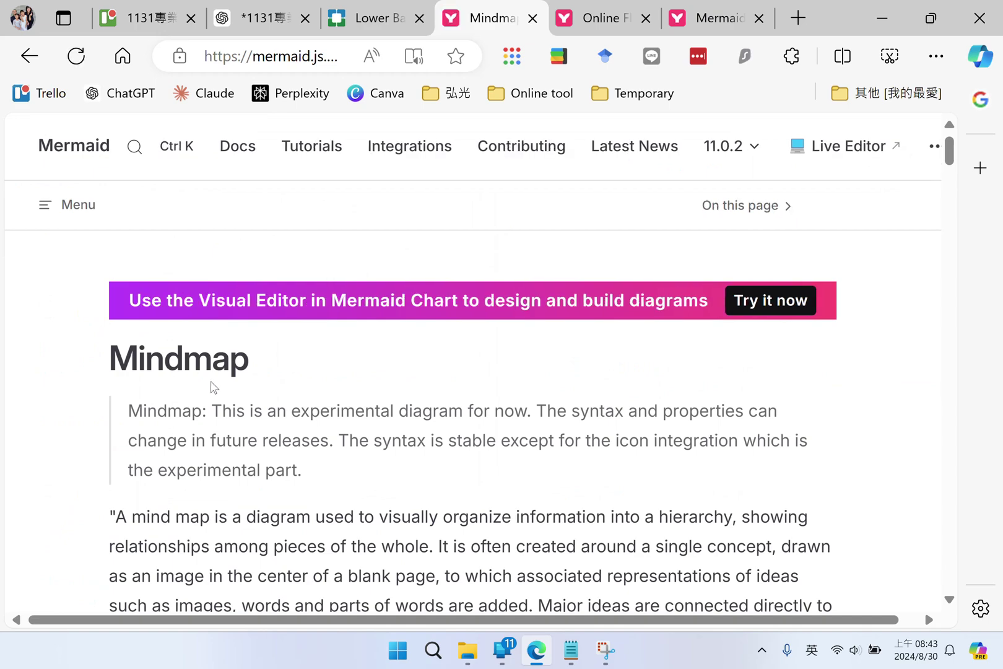
scroll(212, 381, "down", 5)
scroll(211, 381, "down", 10)
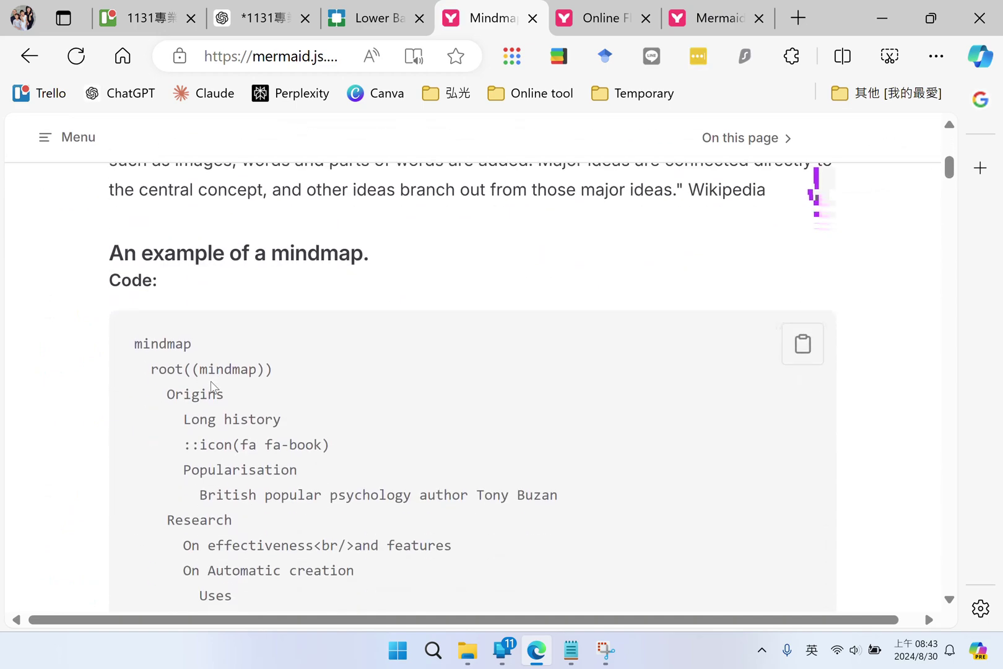
scroll(212, 388, "down", 2)
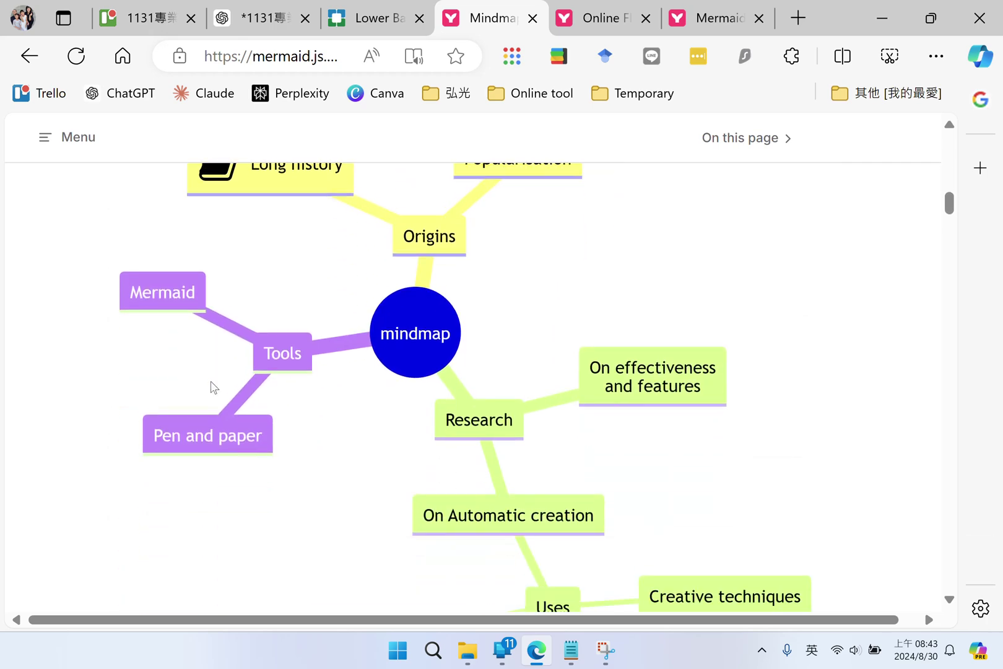
scroll(212, 388, "up", 6)
scroll(212, 387, "up", 5)
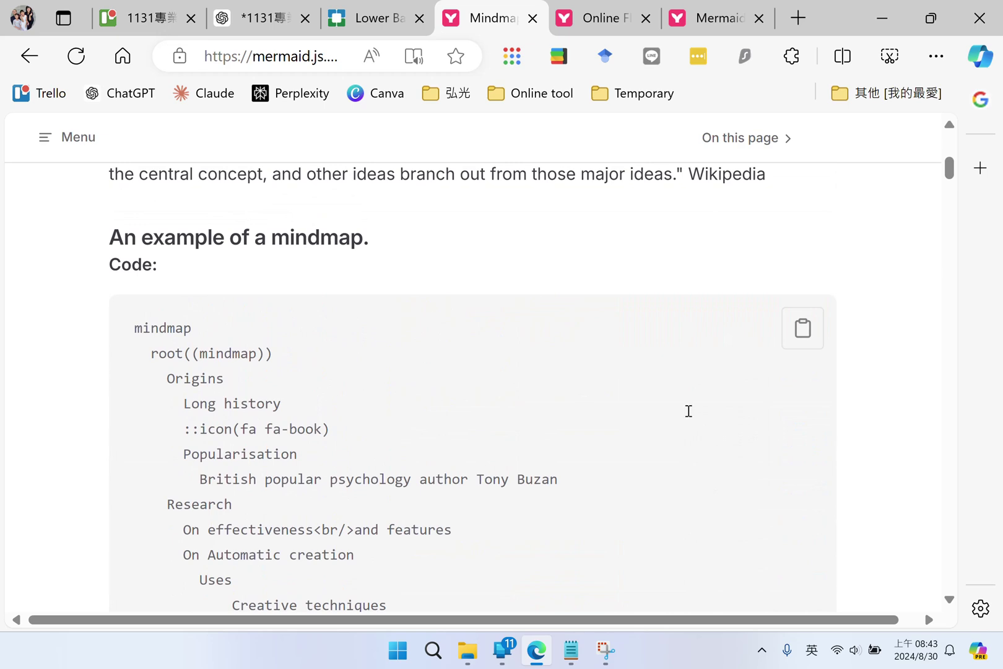
scroll(482, 520, "down", 3)
scroll(469, 529, "down", 2)
scroll(468, 528, "up", 6)
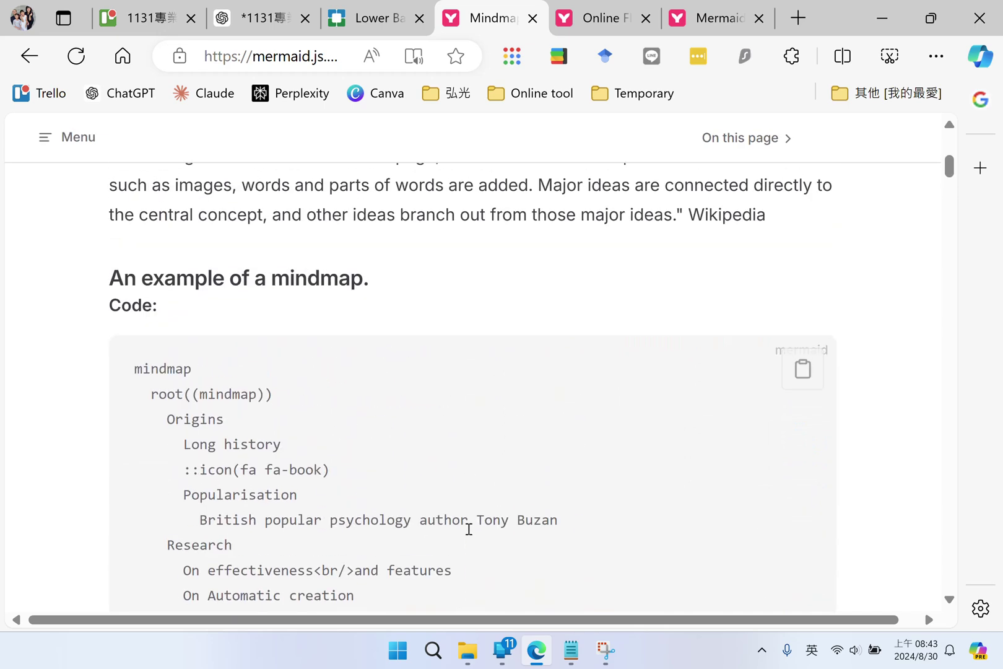
Copy Mermaid's example mindmap code and paste it into the Notepad prompt
left_click(803, 388)
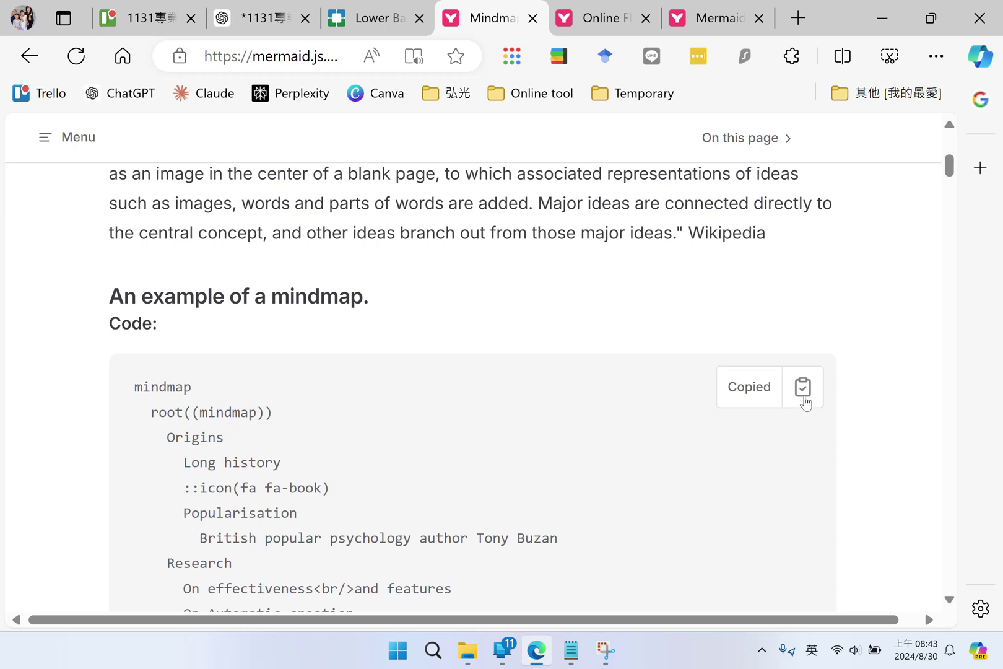
left_click(571, 650)
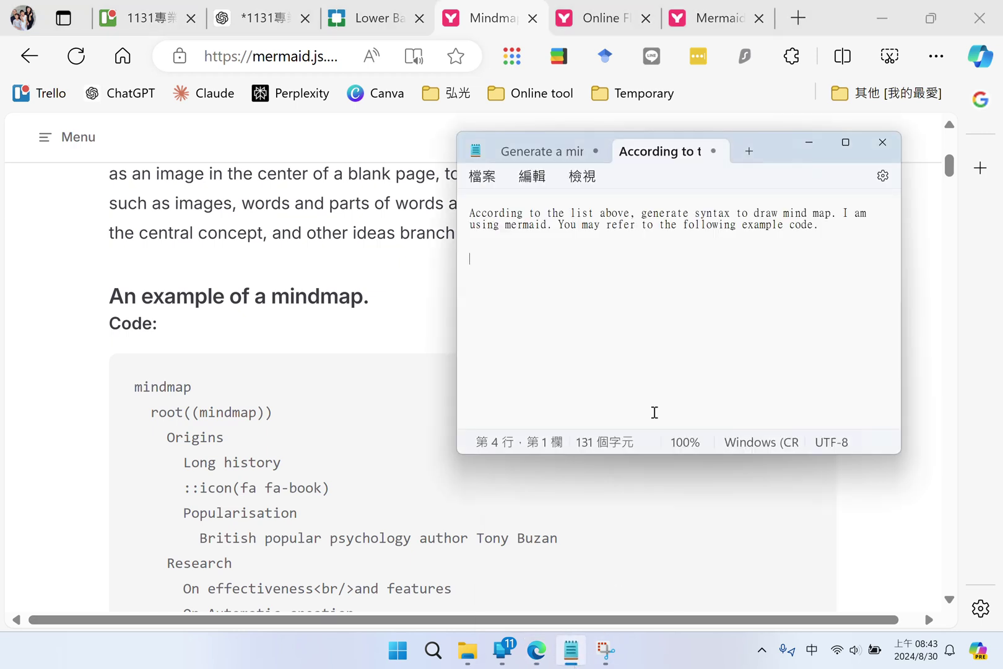
key("ctrl+v")
scroll(668, 344, "up", 5)
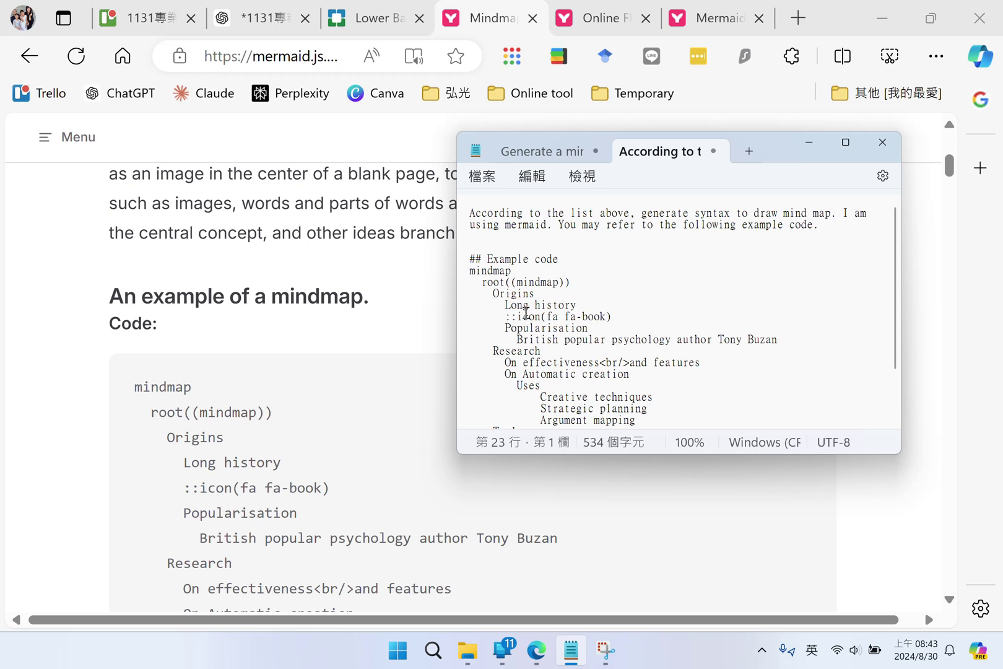
Select the whole prompt, including the example code, to take to ChatGPT
left_click(552, 310)
key("ctrl+a")
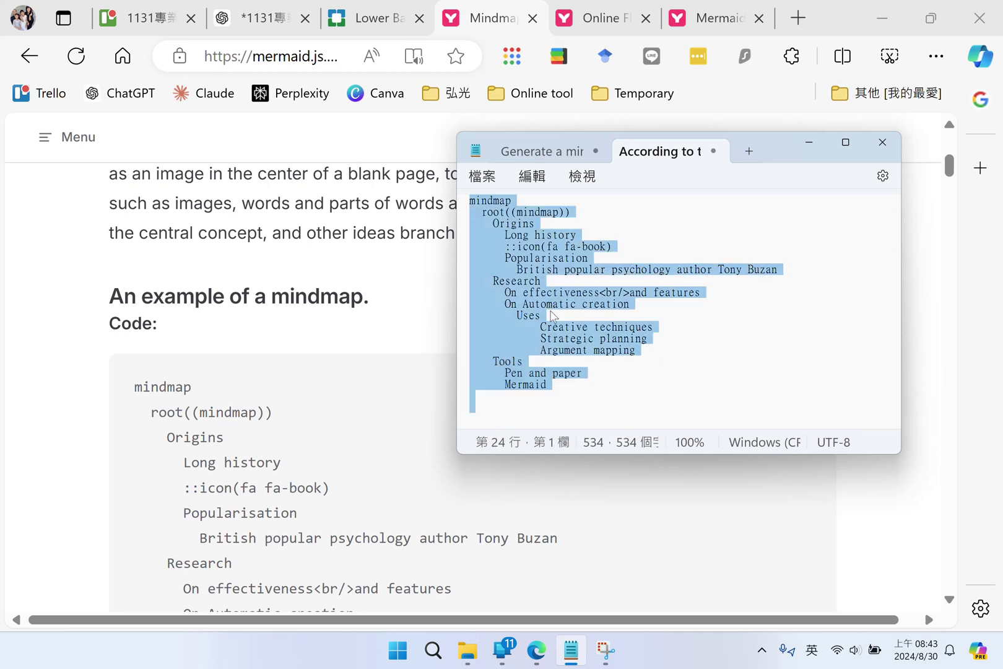
scroll(551, 316, "up", 2)
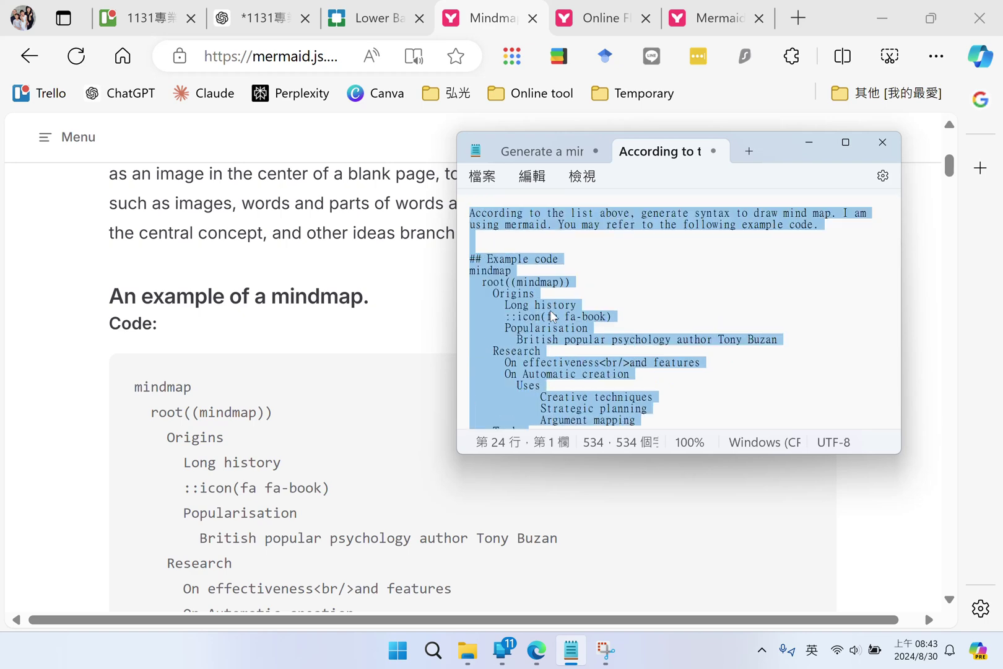
left_click(260, 8)
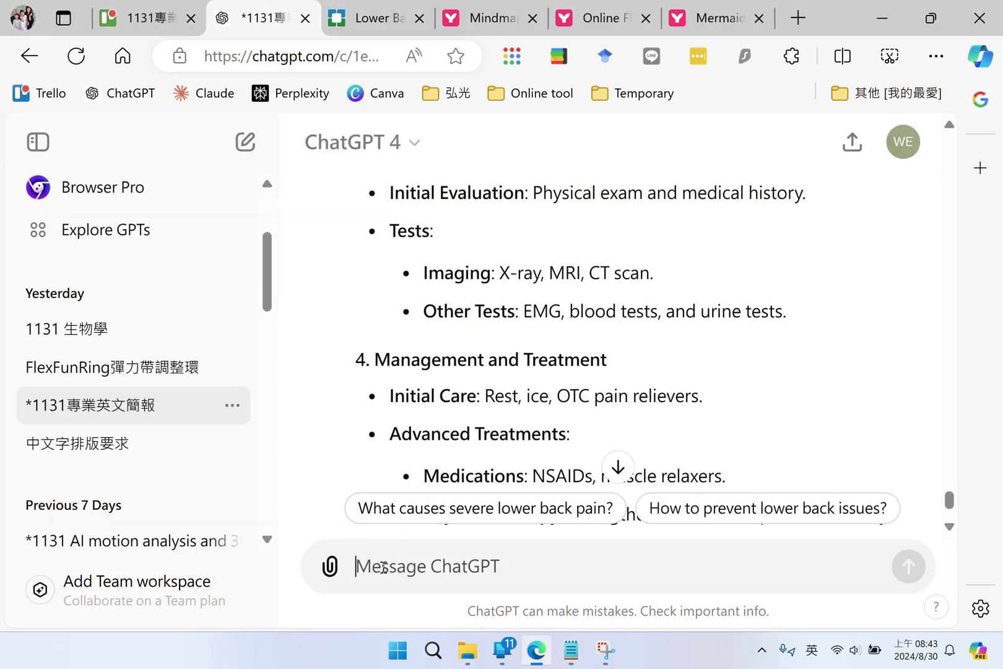
Send the prompt to ChatGPT and copy the returned mindmap code rooted at Lower Back Pain
key("ctrl+v")
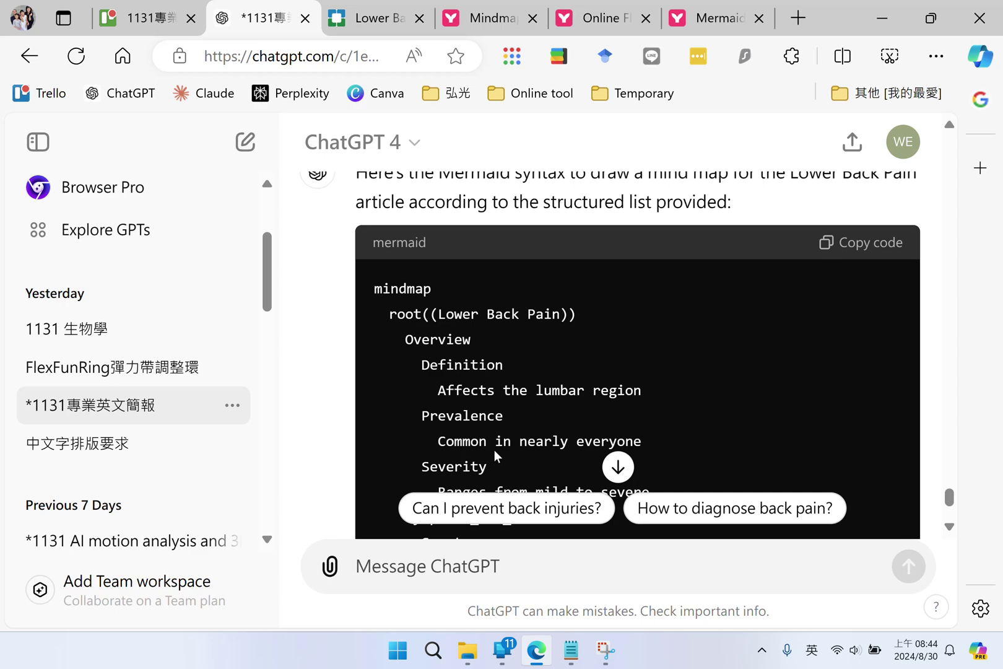
scroll(495, 449, "down", 10)
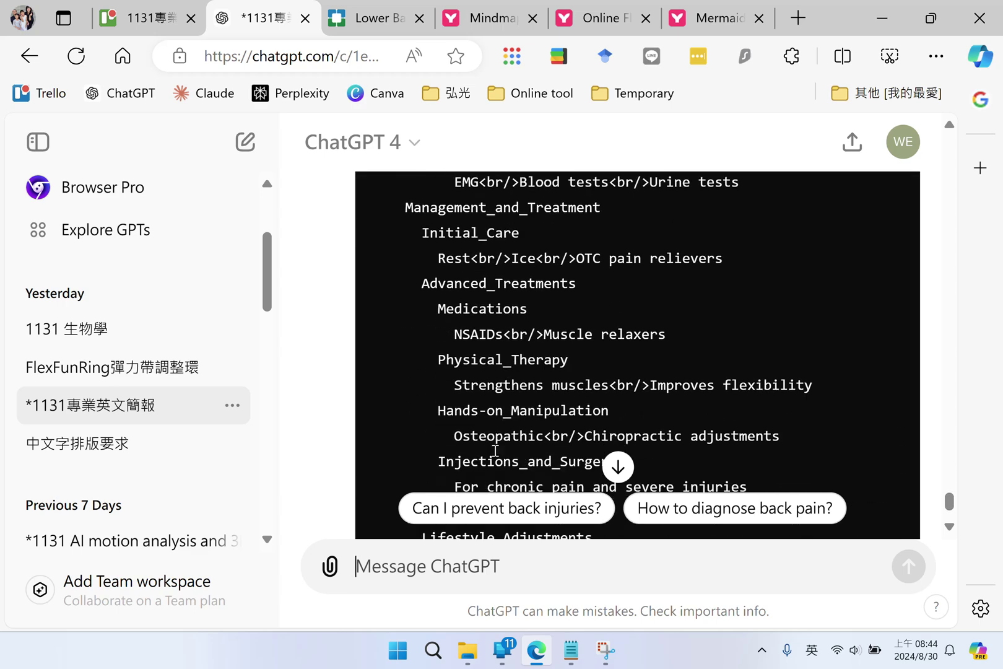
scroll(495, 450, "down", 10)
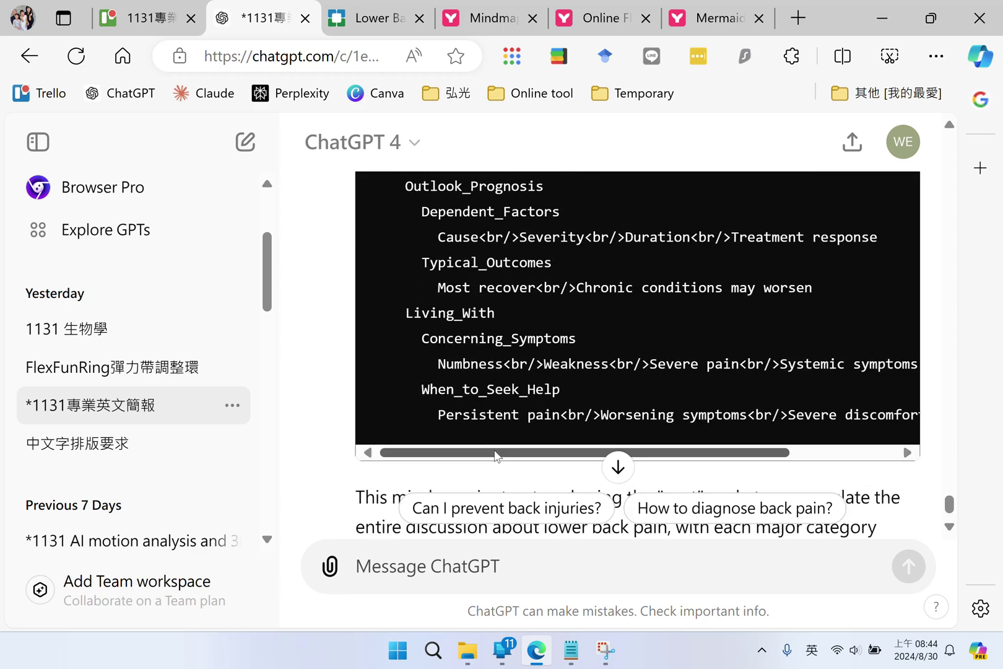
scroll(495, 452, "down", 2)
scroll(414, 406, "up", 7)
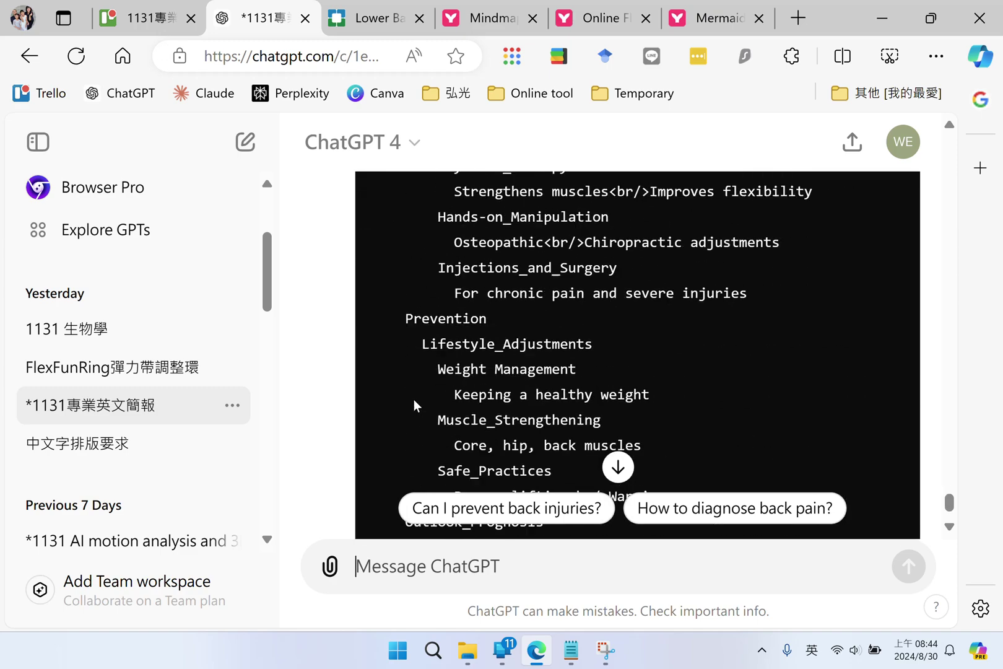
scroll(415, 405, "up", 10)
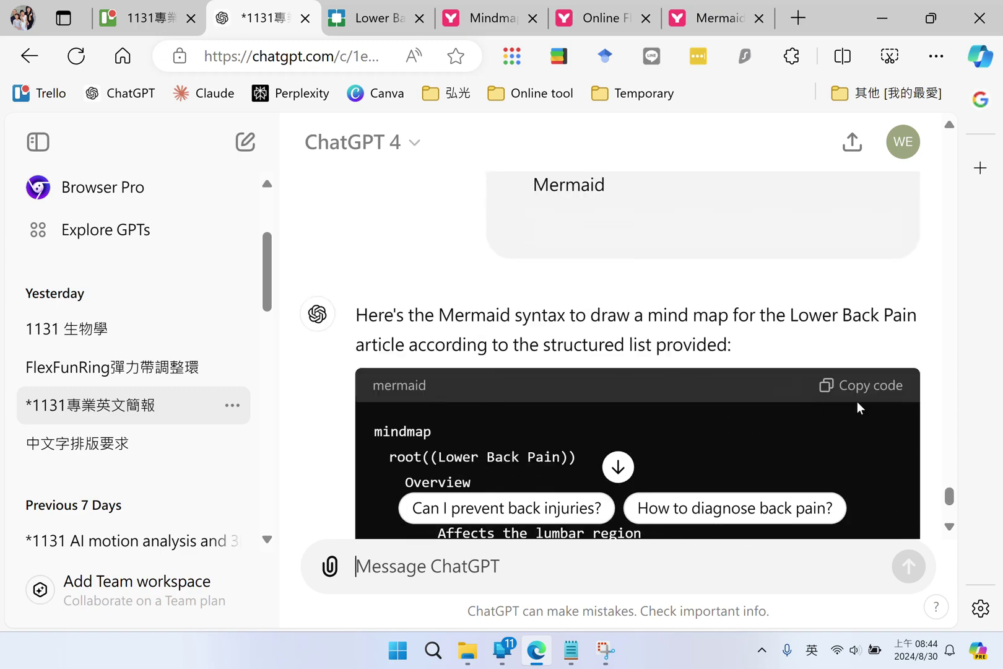
left_click(876, 386)
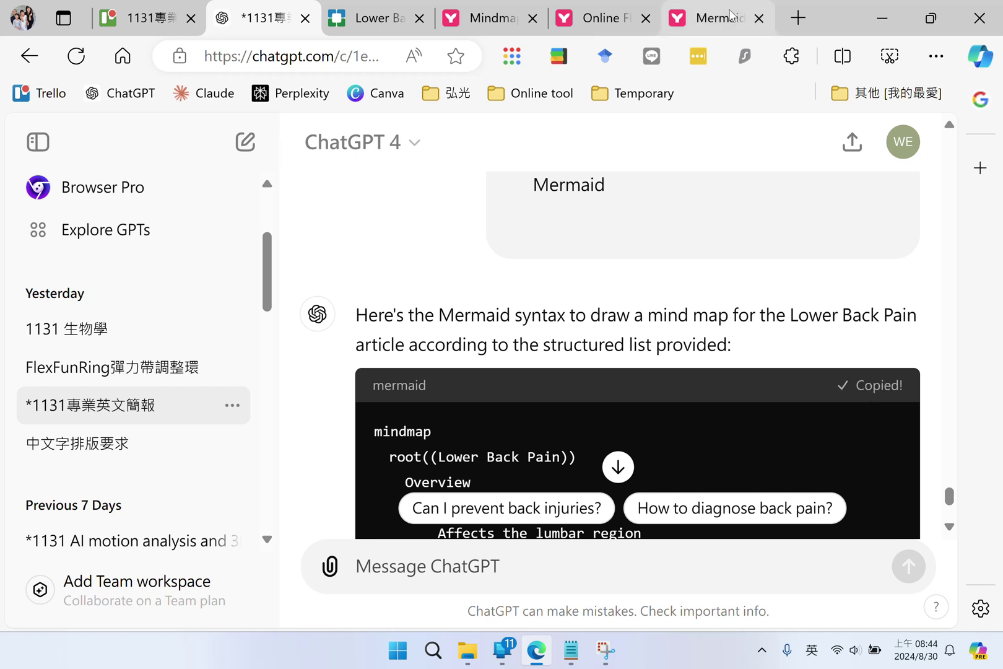
Paste ChatGPT's mindmap code into the Live Editor and select the line 12 parse error text
left_click(731, 16)
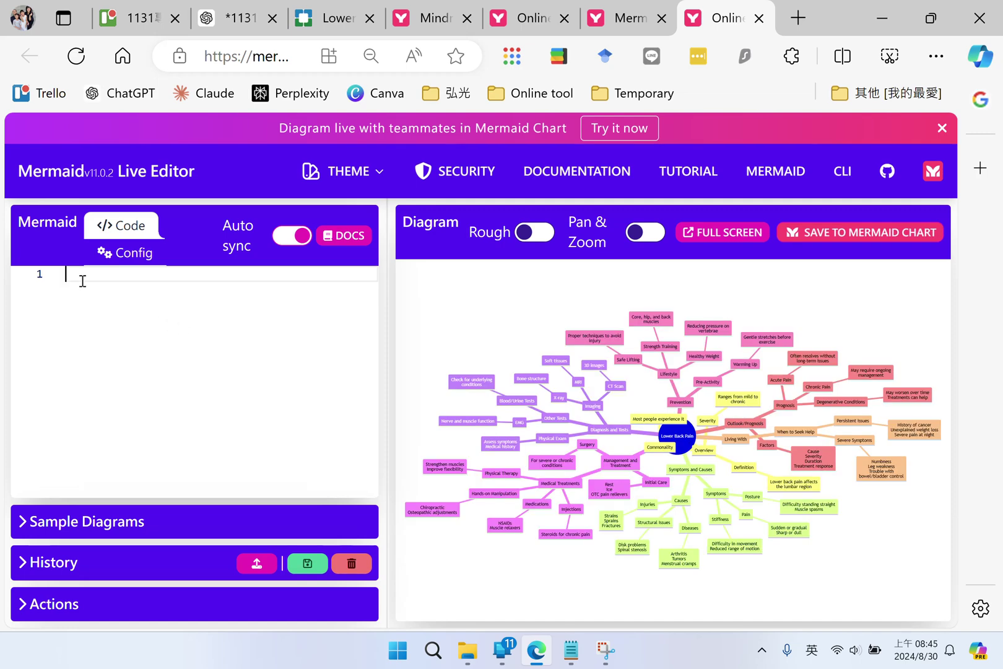
key("ctrl+v")
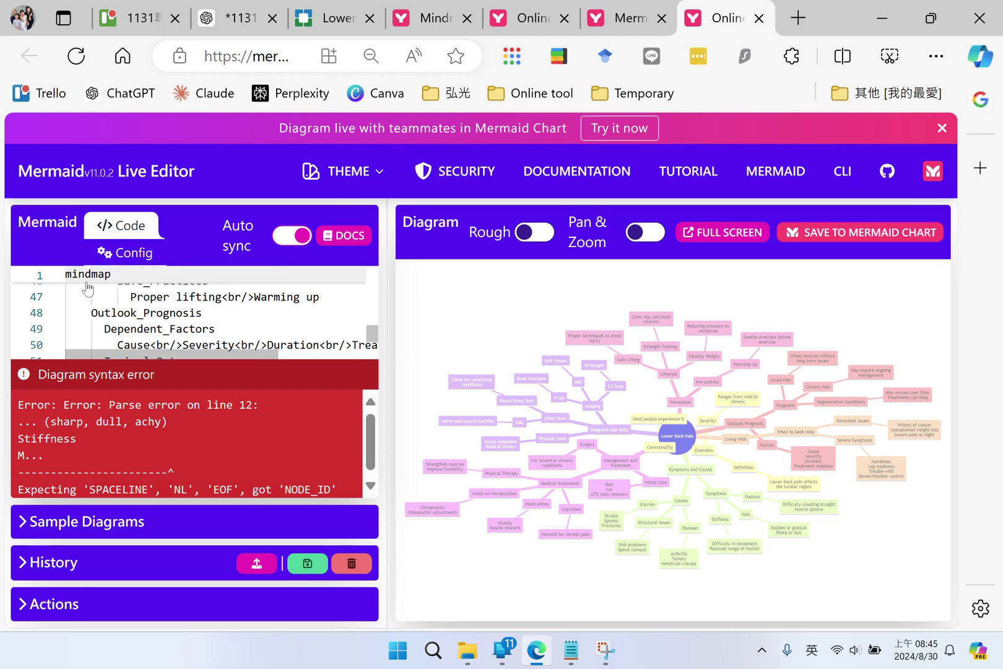
scroll(236, 322, "up", 15)
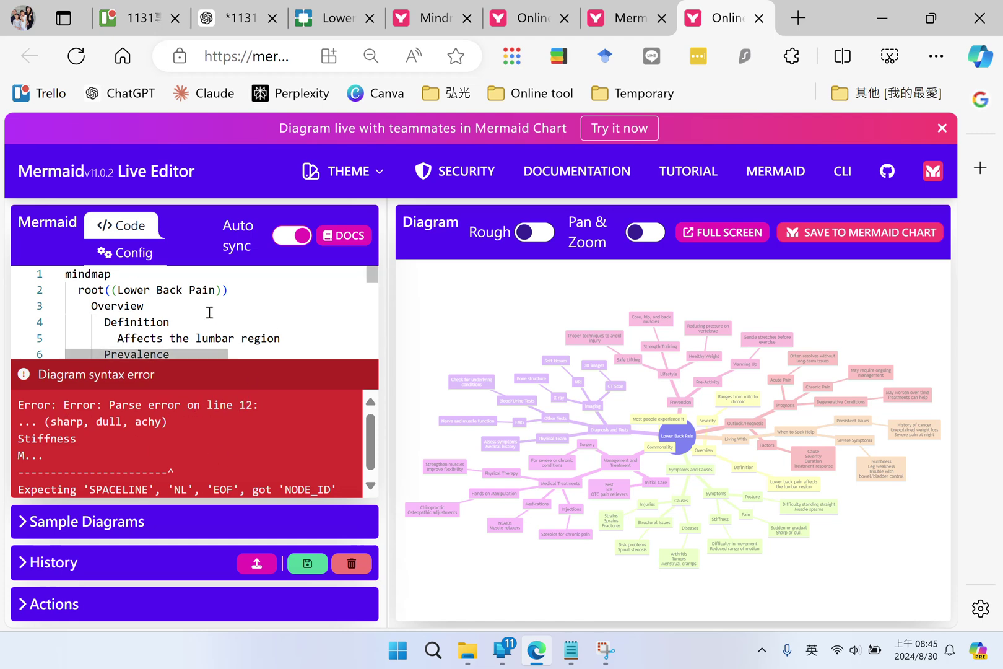
scroll(209, 313, "down", 2)
scroll(210, 313, "down", 4)
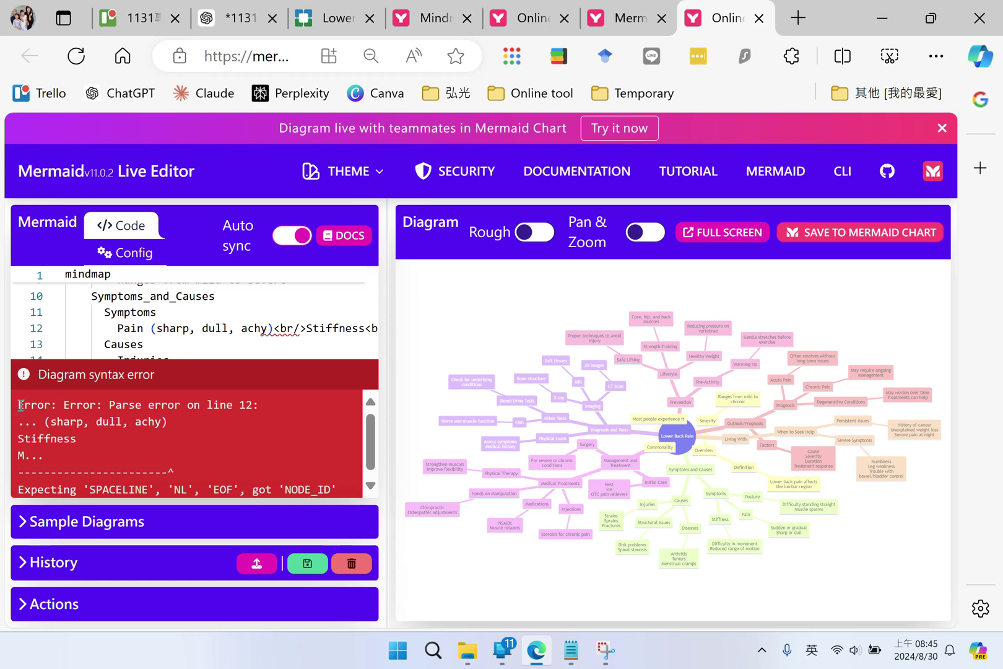
left_click_drag(22, 404, 106, 444)
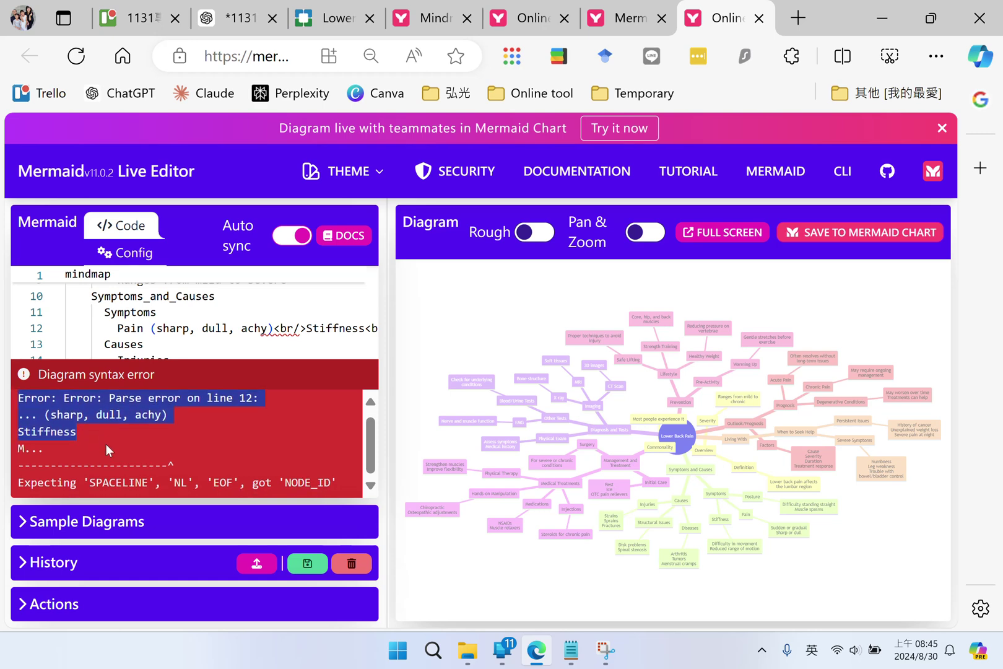
left_click_drag(257, 469, 342, 483)
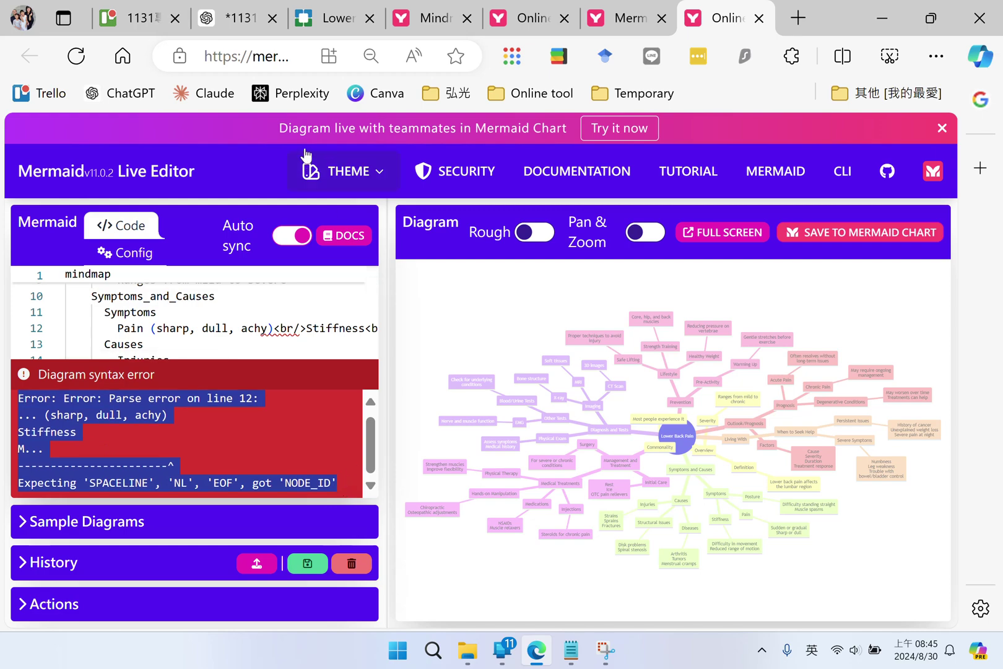
Ask ChatGPT 'Fix the following error' with the parse error pasted, then copy the corrected code
left_click(234, 18)
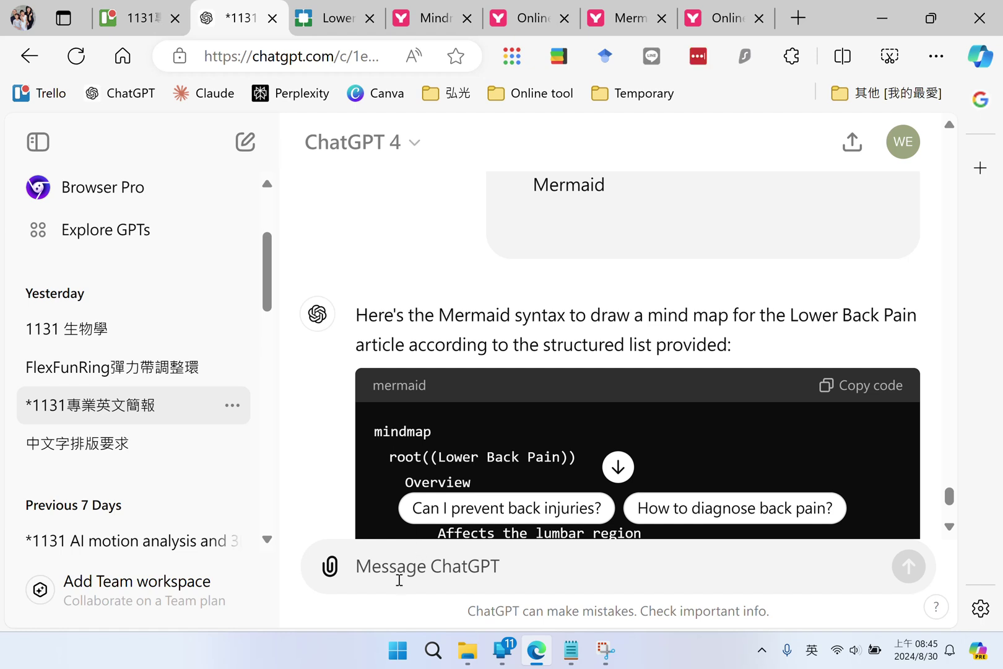
left_click(400, 579)
type("Fix the ")
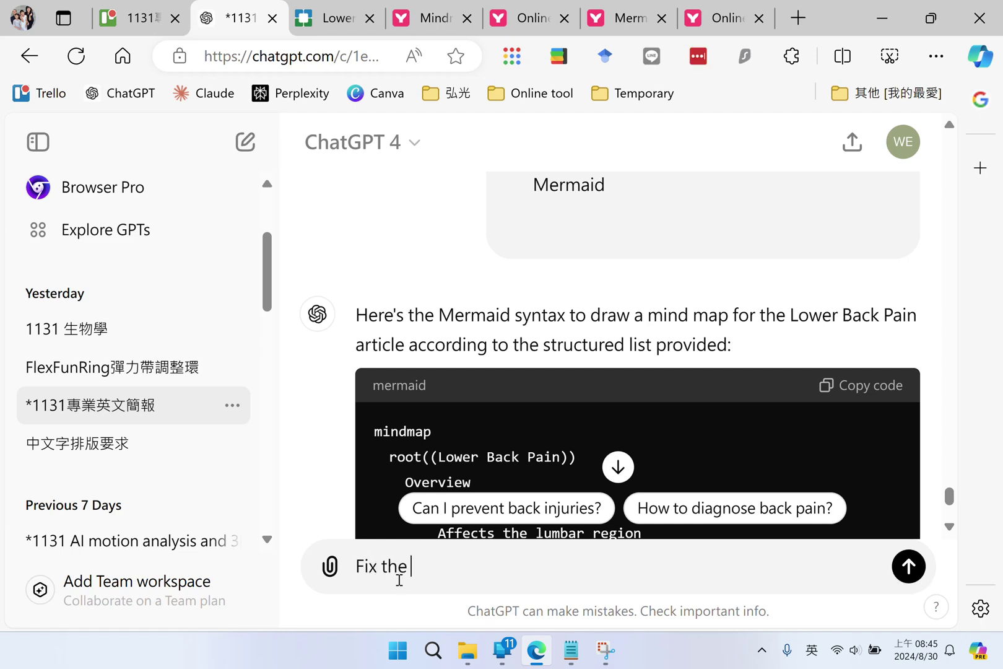
type("following e")
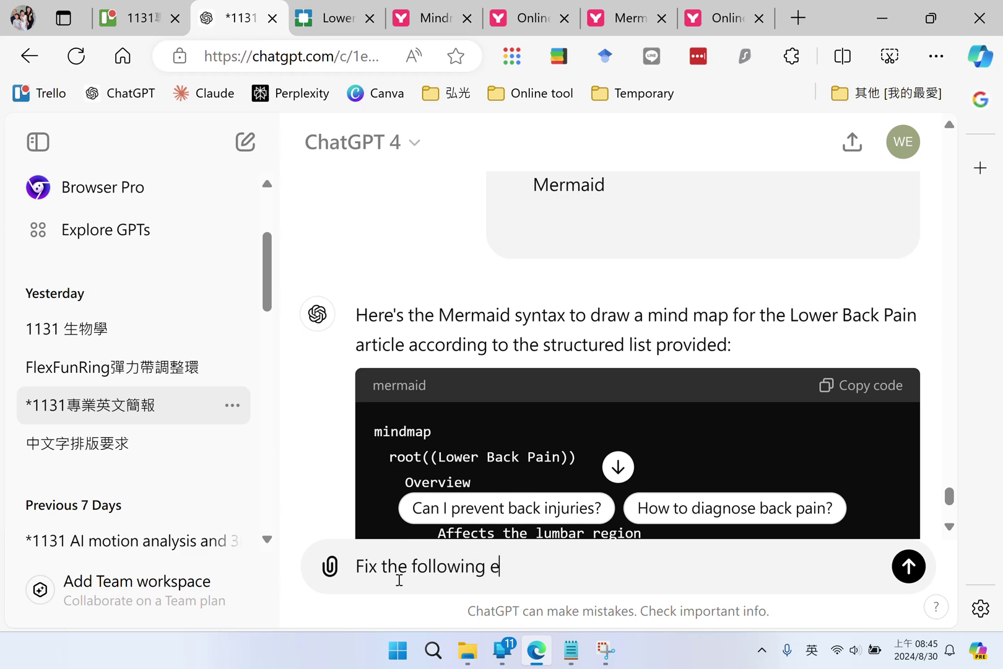
type("rror")
key("shift+Return")
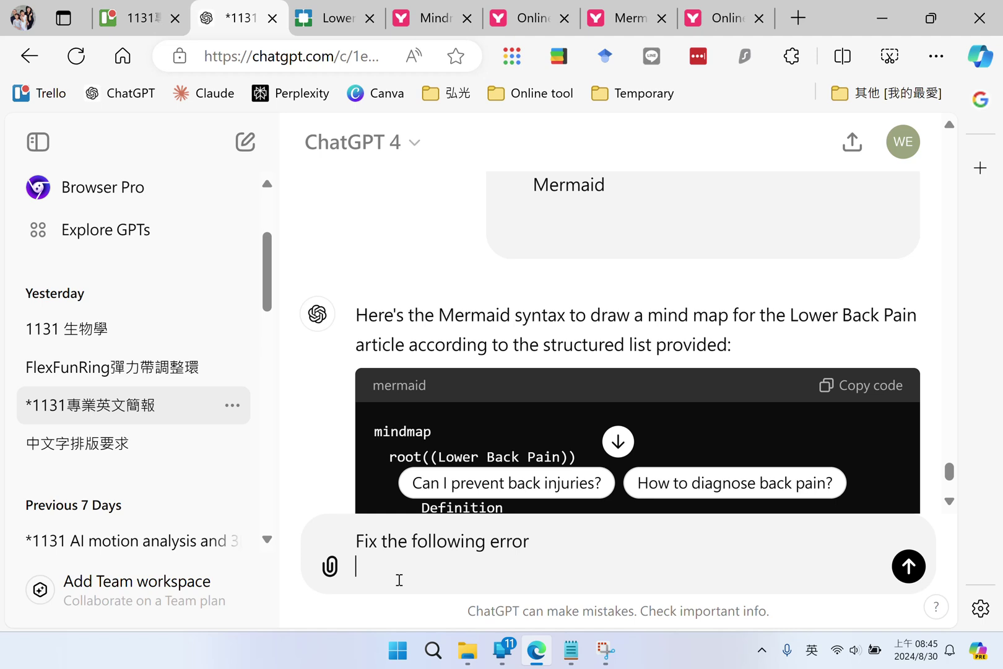
key("shift+Return")
type("##")
key("shift+Return")
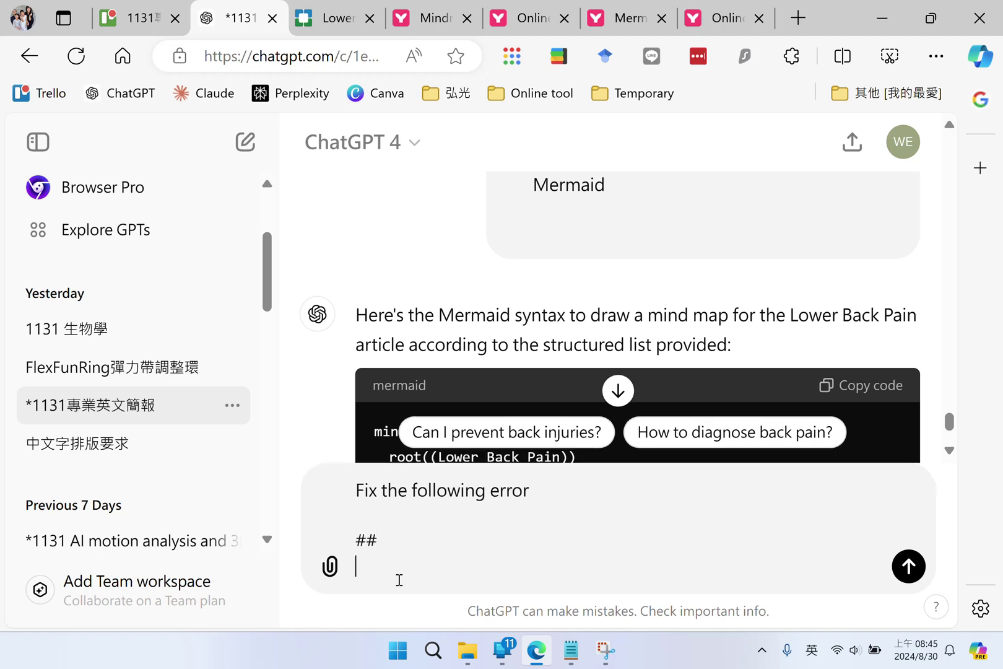
key("ctrl+v")
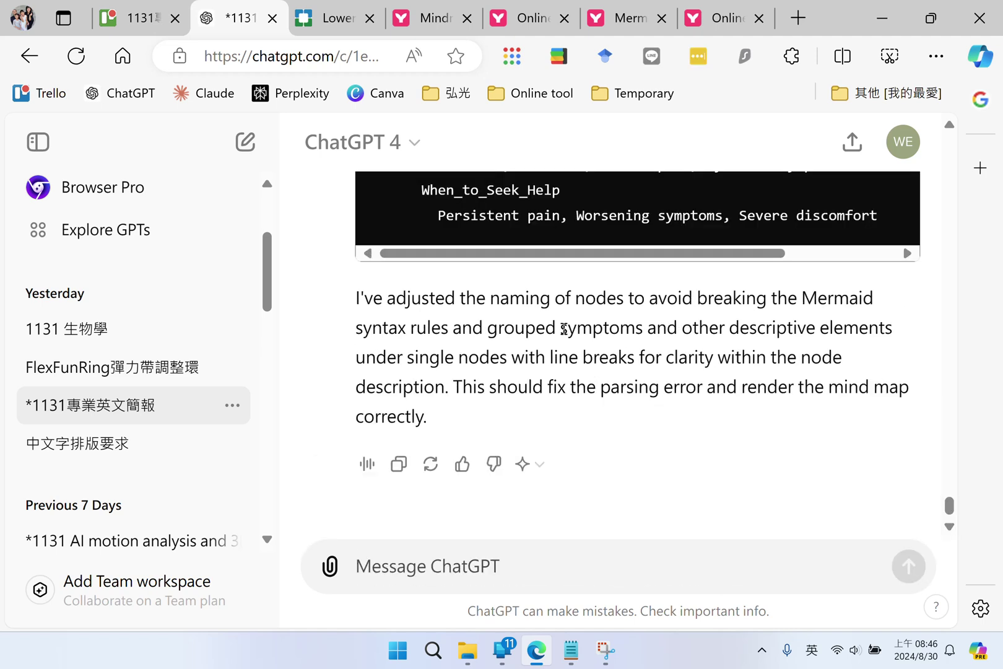
scroll(562, 328, "up", 10)
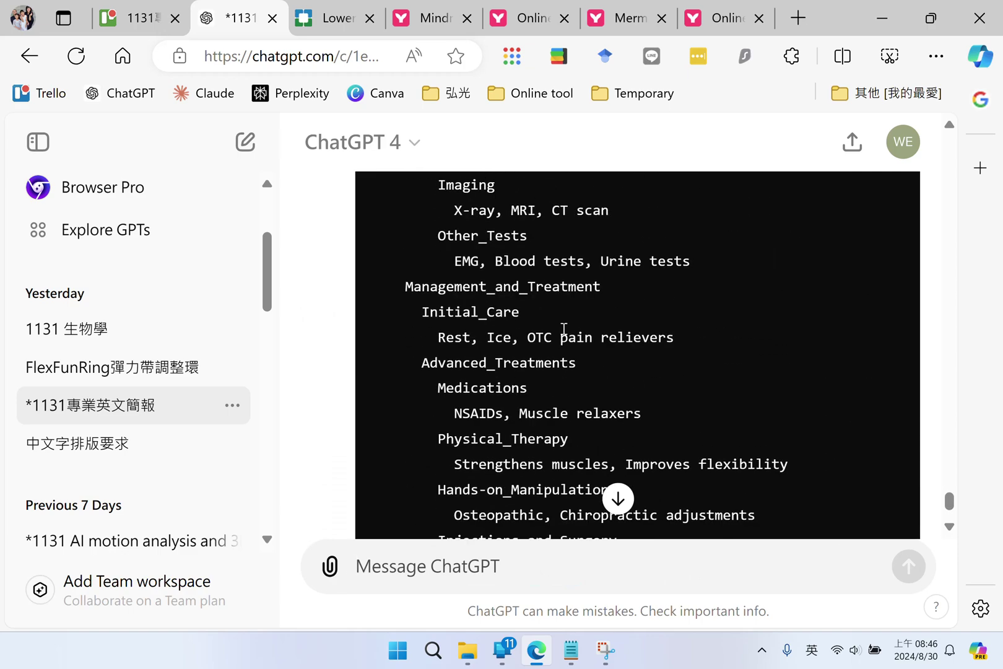
scroll(563, 329, "up", 15)
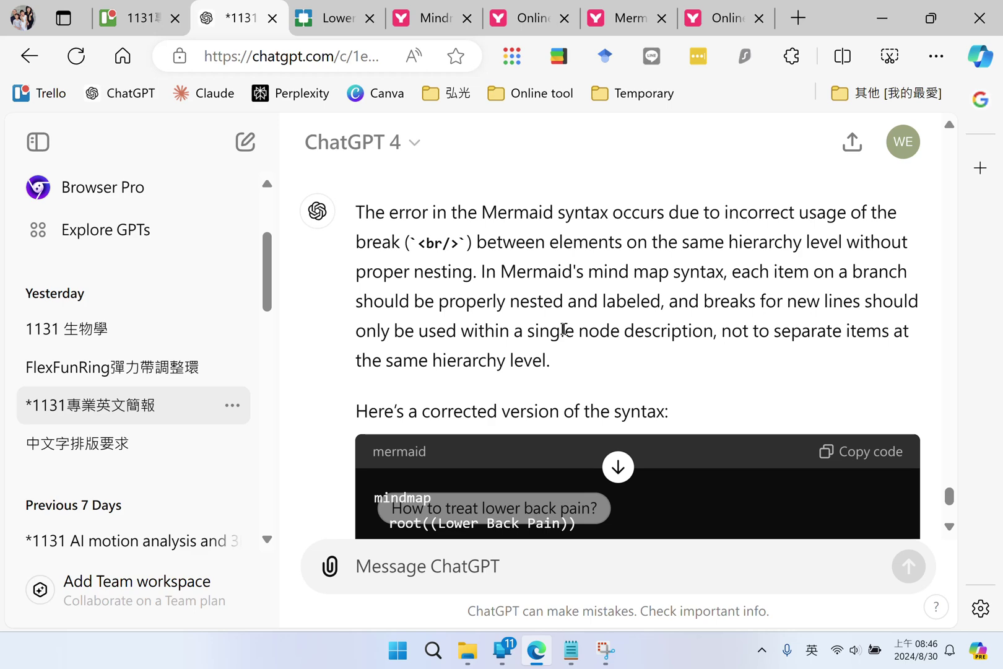
left_click(860, 452)
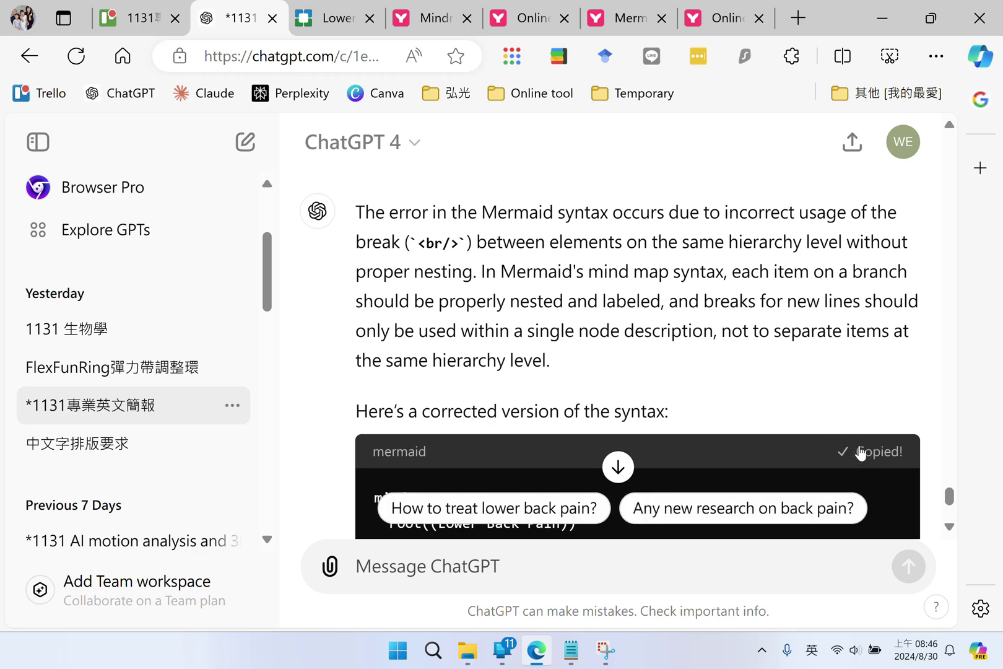
Replace the editor's old code with the corrected 59-line Lower Back Pain mind map code
left_click(726, 18)
left_click(203, 327)
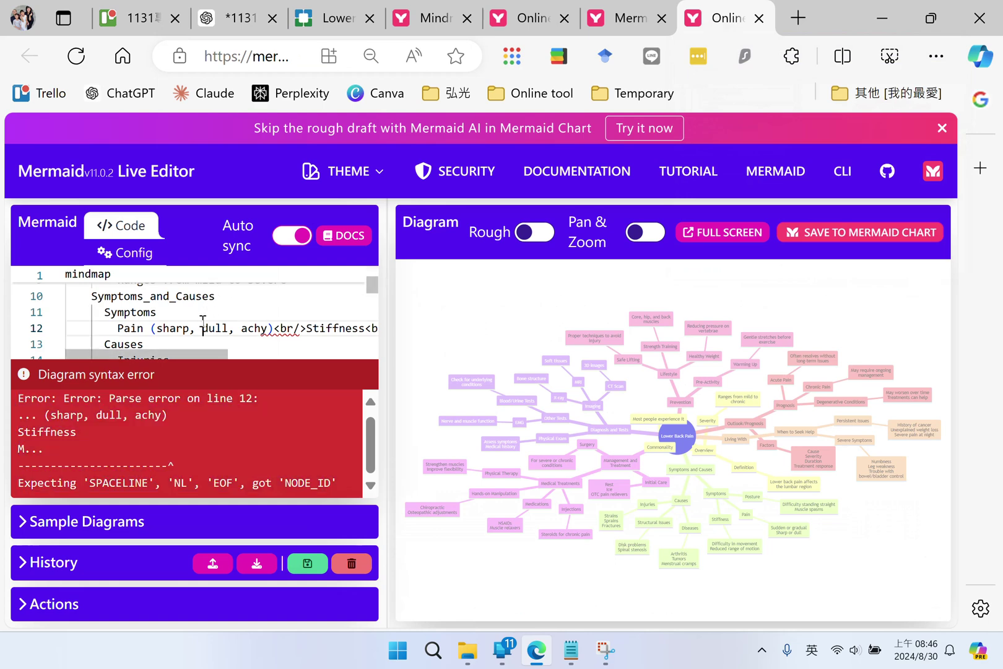
key("ctrl+a")
key("BackSpace")
key("ctrl+v")
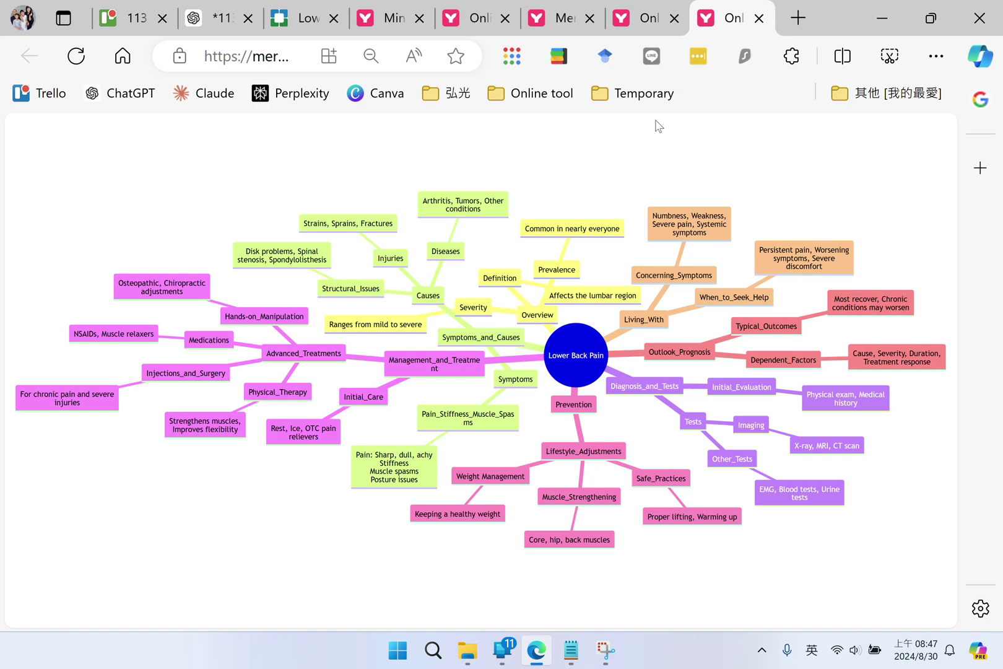
left_click(642, 18)
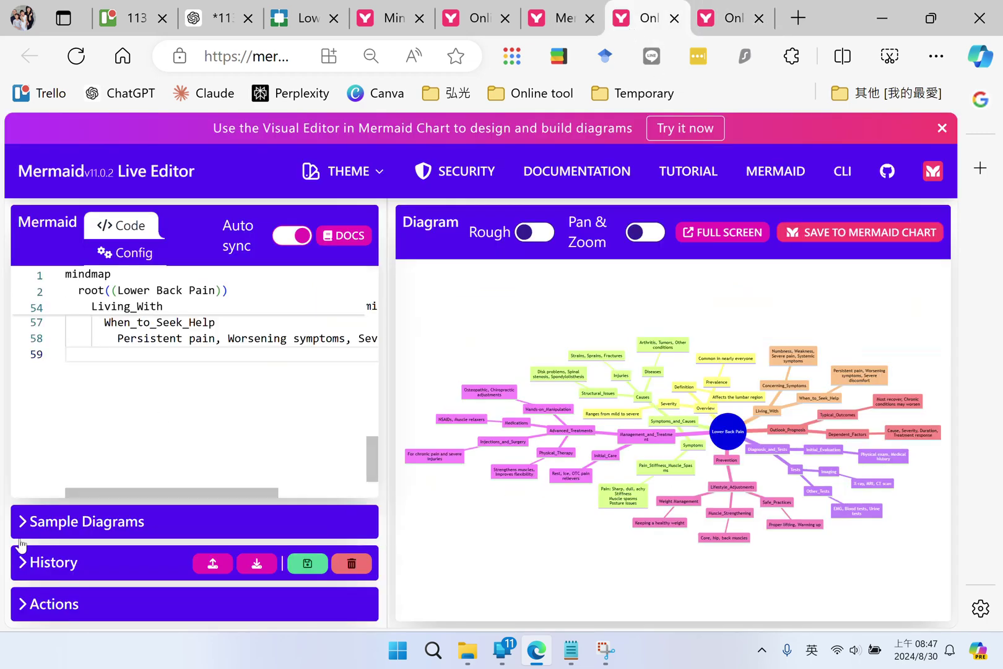
Export the mind map as PNG and find mermaid-diagram-2024-08-30-084711.png in Downloads
left_click(27, 612)
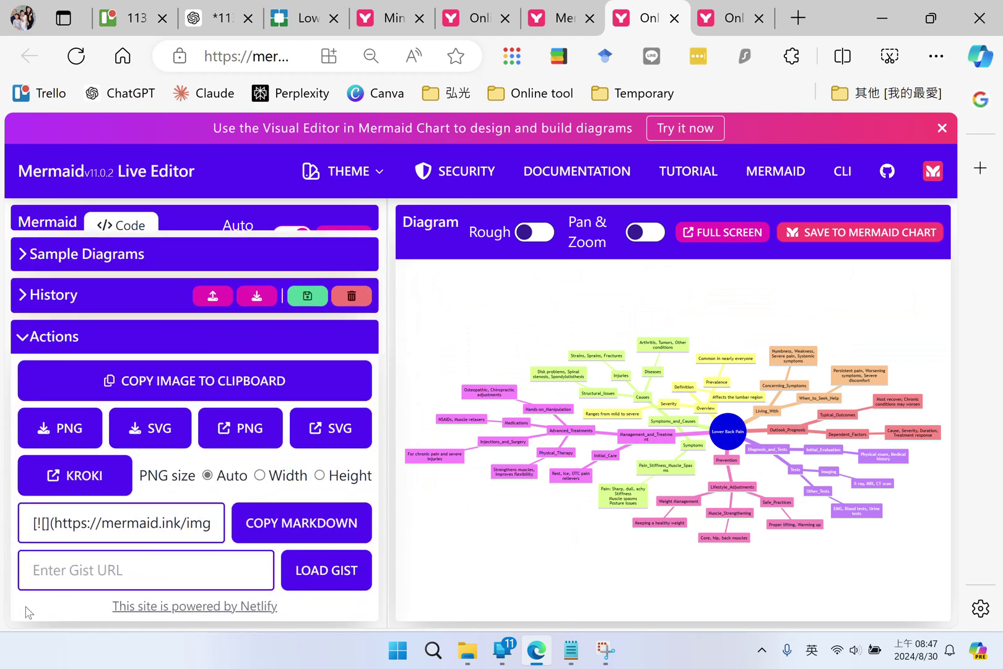
left_click(81, 438)
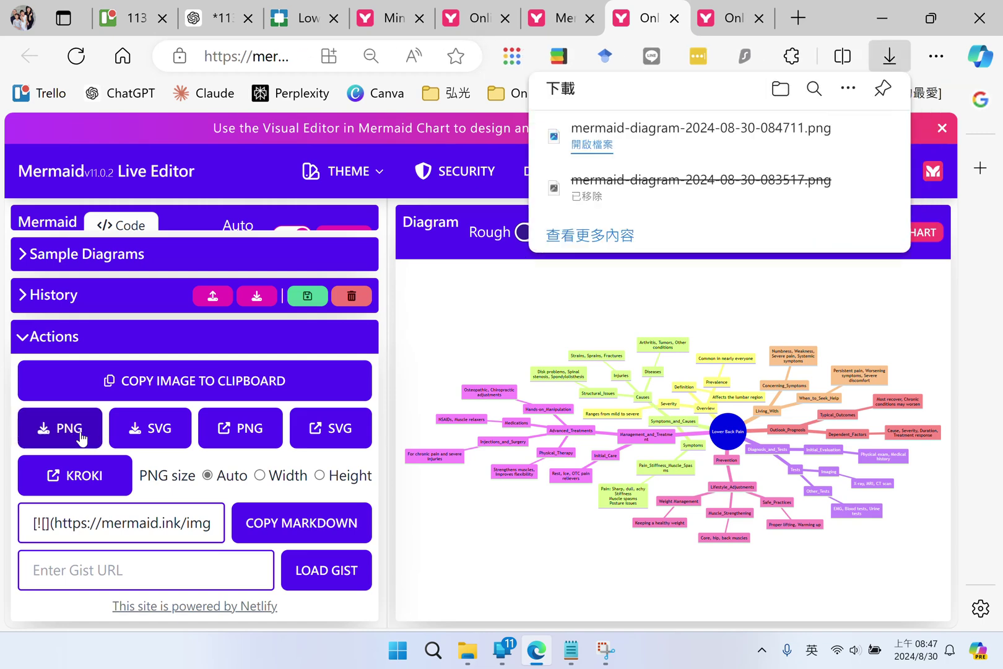
left_click(468, 650)
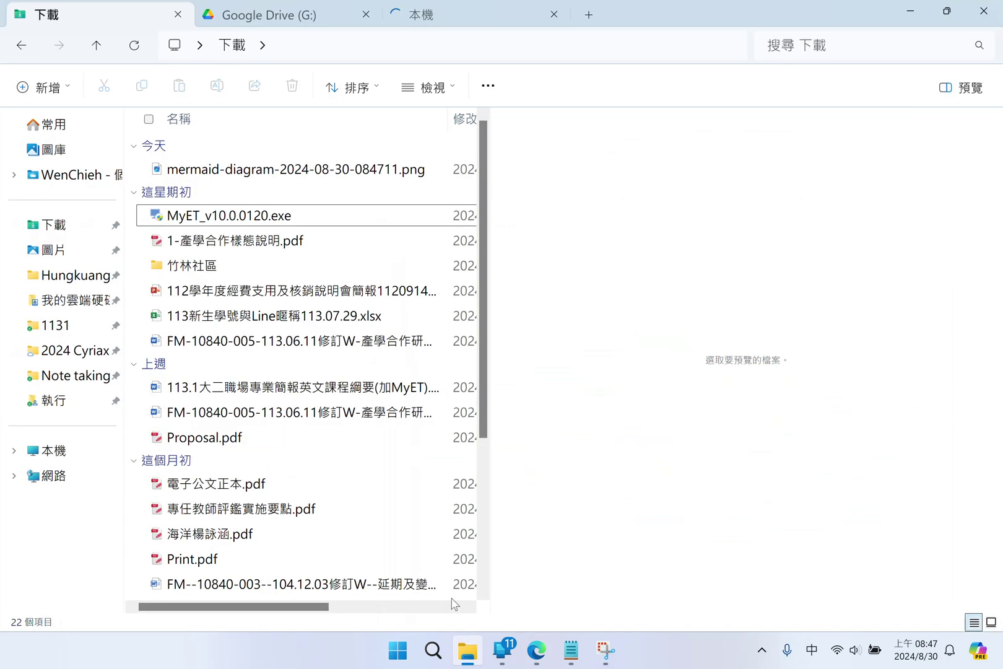
left_click(261, 171)
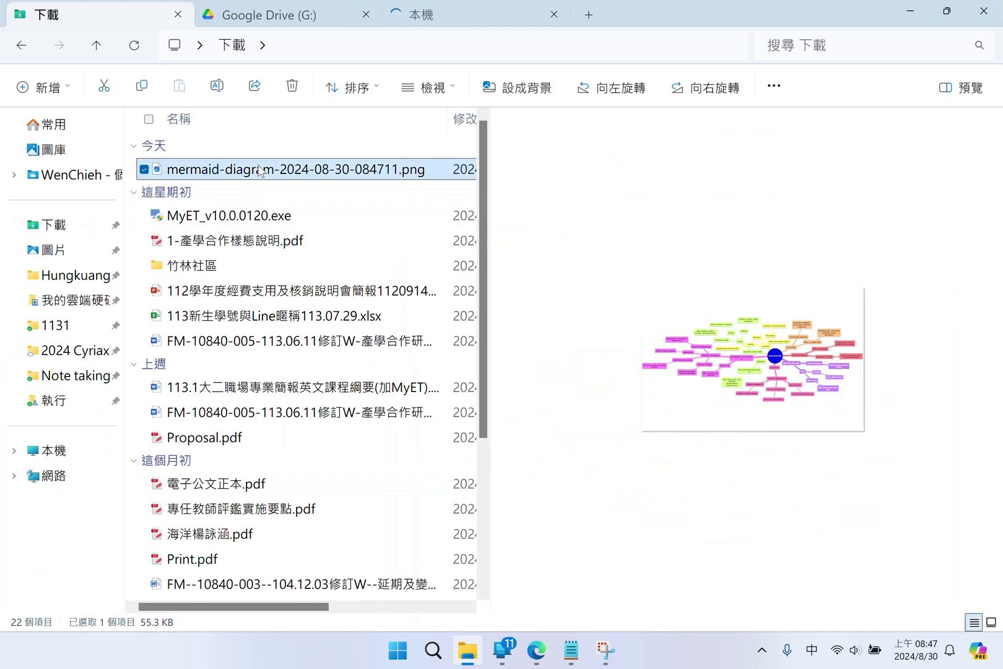
left_click(536, 650)
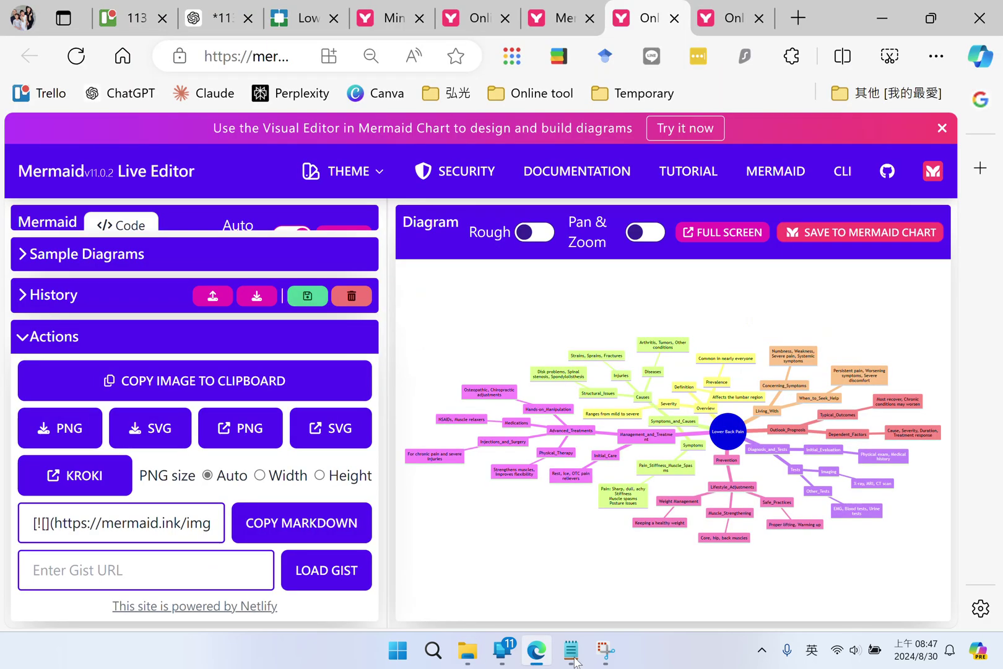